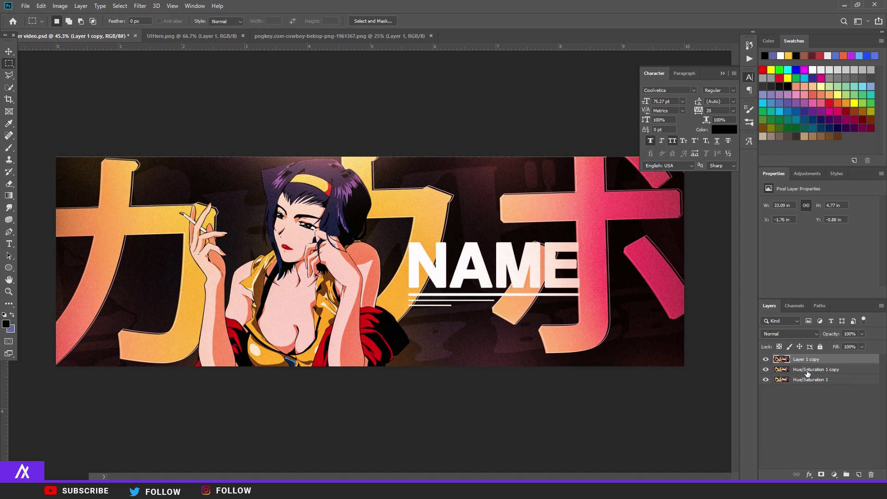
- Merge the existing banner layers into one and add a new empty layer above it
{"action": "left_click", "coordinate": [807, 378], "text": "shift"}
{"action": "key", "text": "ctrl+e"}
{"action": "left_click", "coordinate": [846, 474]}
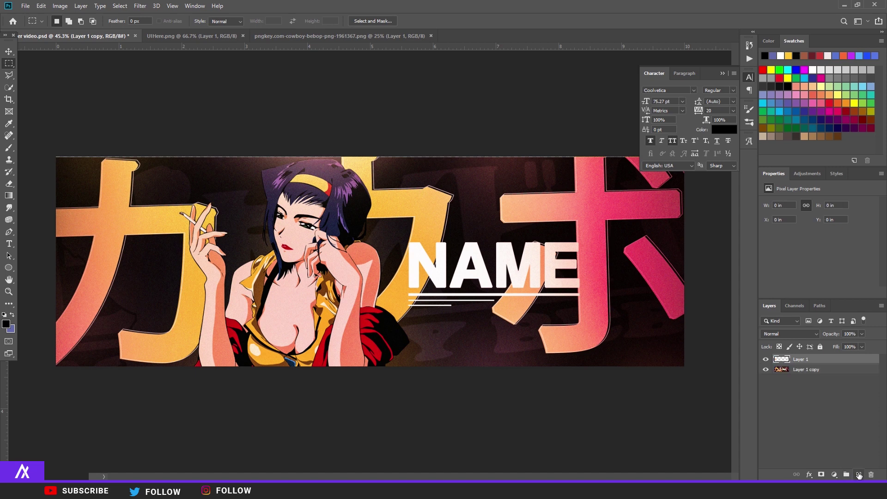
- Set the foreground color to black (000000) and fill the new layer with it using the Paint Bucket
{"action": "left_click", "coordinate": [8, 326]}
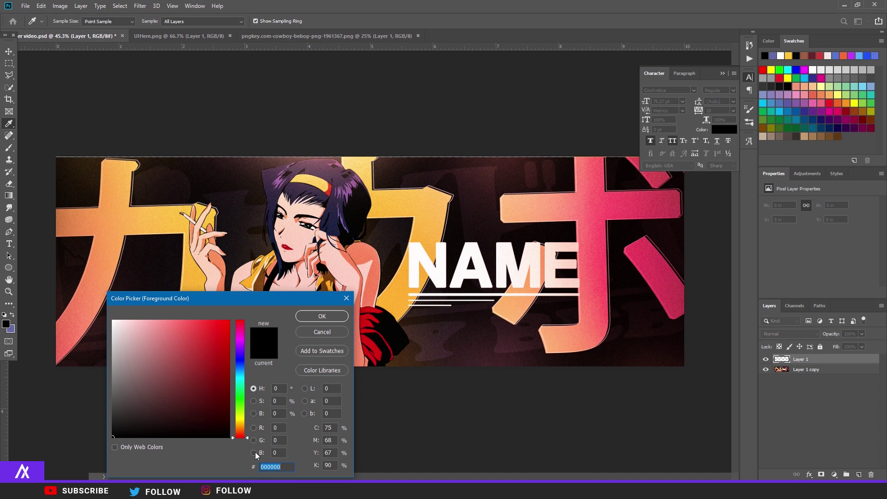
{"action": "left_click", "coordinate": [325, 320]}
{"action": "key", "text": "m"}
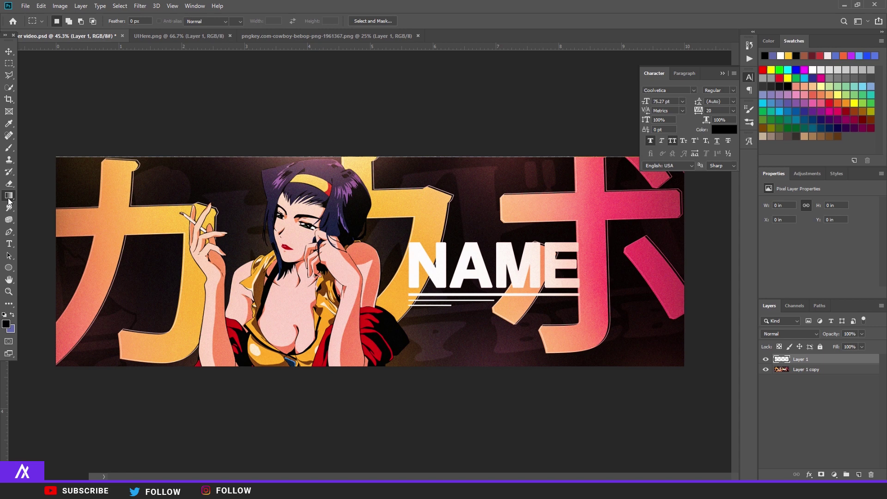
{"action": "left_click", "coordinate": [8, 196]}
{"action": "left_click", "coordinate": [37, 206]}
{"action": "left_click", "coordinate": [449, 258]}
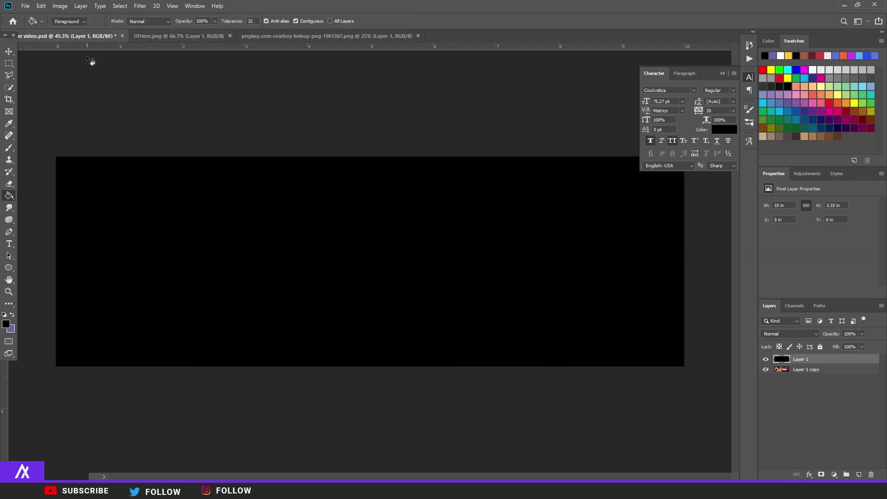
- Close the UIHere.png document and copy the character from pngkey.com-cowboy-bebop-png-1961367.png into the banner document
{"action": "left_click", "coordinate": [230, 36]}
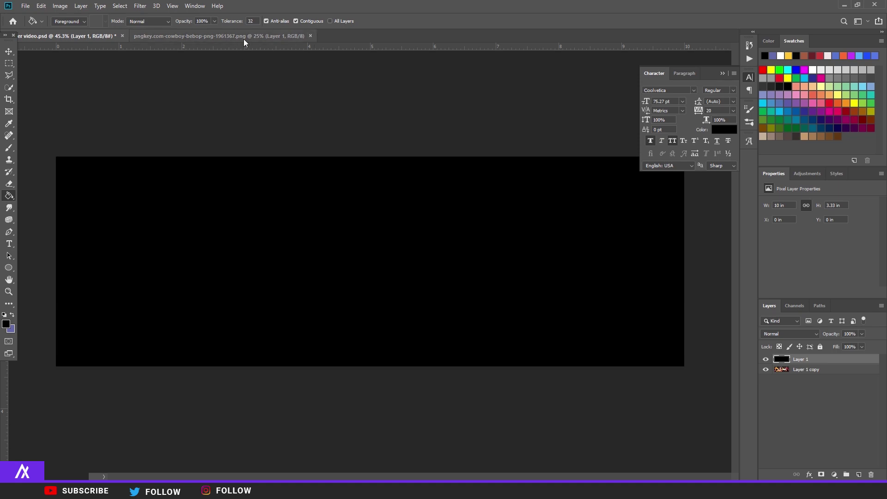
{"action": "left_click", "coordinate": [224, 37]}
{"action": "left_click", "coordinate": [9, 51]}
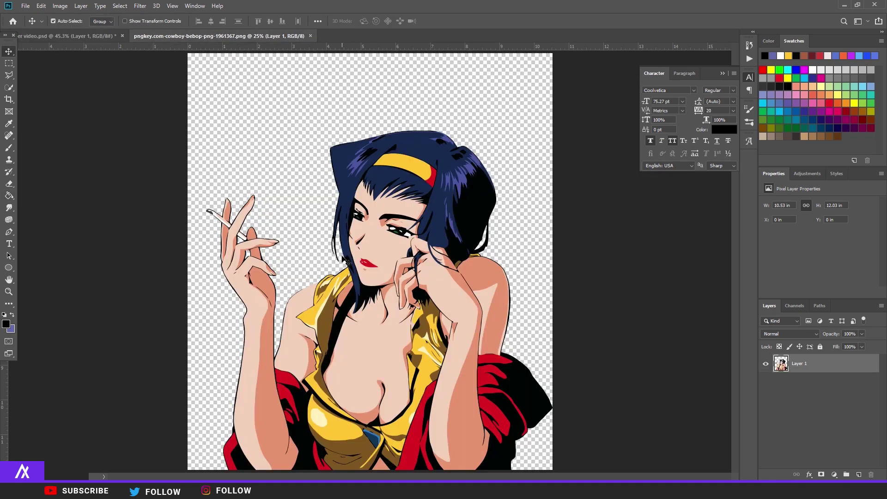
{"action": "left_click_drag", "start_coordinate": [388, 329], "coordinate": [322, 282]}
- Scale the pasted character down to fit the banner better and move it left of the banner's center
{"action": "key", "text": "ctrl+minus"}
{"action": "key", "text": "ctrl+t"}
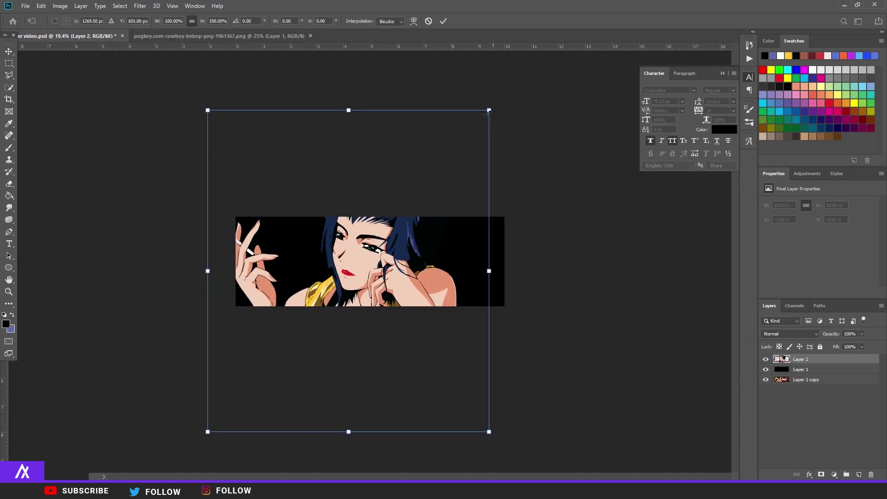
{"action": "left_click_drag", "start_coordinate": [491, 109], "coordinate": [315, 303]}
{"action": "left_click_drag", "start_coordinate": [291, 341], "coordinate": [363, 260]}
{"action": "key", "text": "Return"}
- Resize the character to about 3.39 by 3.87 in and raise it so her arms meet the banner's lower edge
{"action": "key", "text": "ctrl+t"}
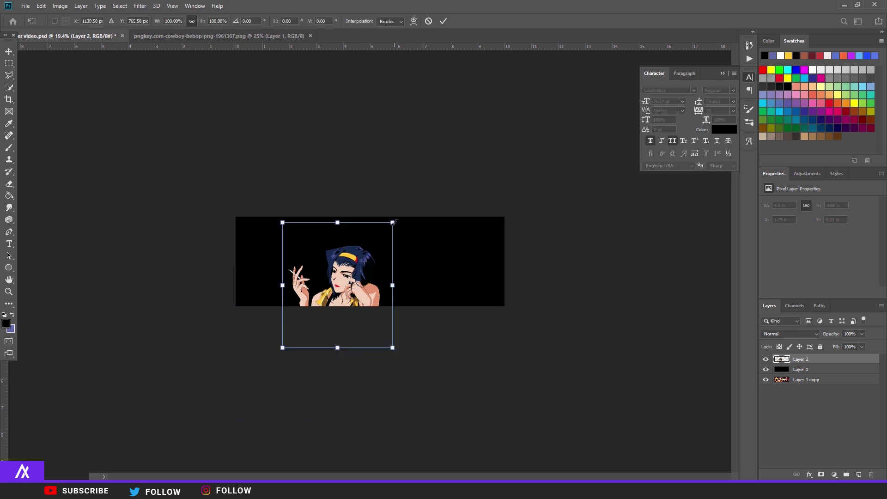
{"action": "left_click_drag", "start_coordinate": [392, 222], "coordinate": [369, 249]}
{"action": "left_click_drag", "start_coordinate": [323, 298], "coordinate": [331, 261]}
{"action": "scroll", "coordinate": [385, 183], "scroll_direction": "up", "scroll_amount": 5}
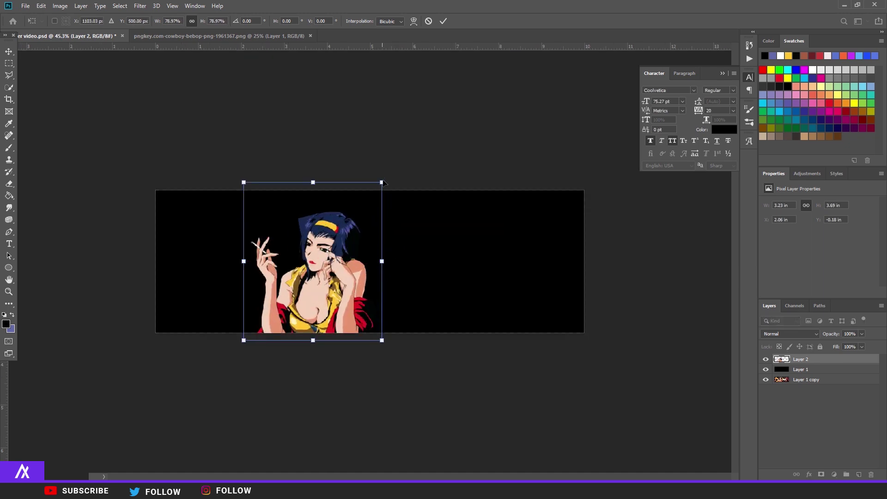
{"action": "mouse_move", "coordinate": [389, 145]}
{"action": "left_mouse_down"}
{"action": "mouse_move", "coordinate": [323, 225]}
{"action": "mouse_move", "coordinate": [418, 110]}
{"action": "mouse_move", "coordinate": [400, 131]}
{"action": "left_mouse_up"}
{"action": "key", "text": "Return"}
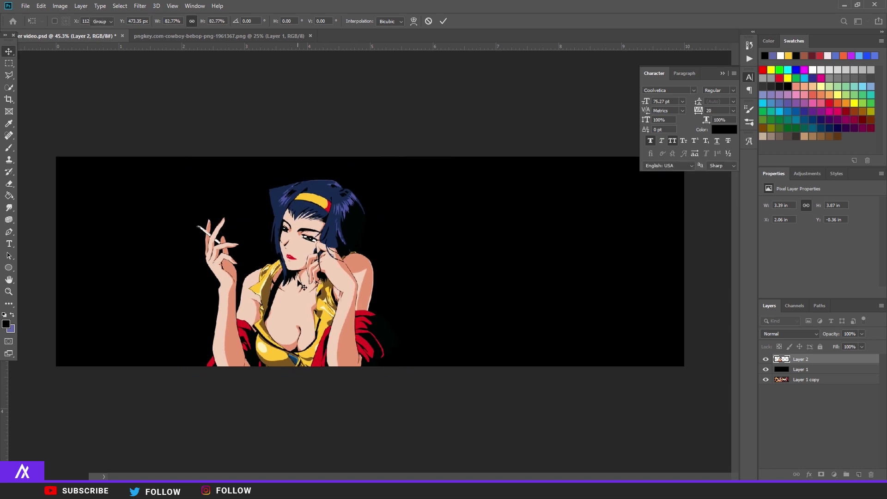
{"action": "scroll", "coordinate": [314, 278], "scroll_direction": "up", "scroll_amount": 4}
{"action": "scroll", "coordinate": [301, 292], "scroll_direction": "down", "scroll_amount": 2}
{"action": "left_click_drag", "start_coordinate": [309, 294], "coordinate": [309, 286]}
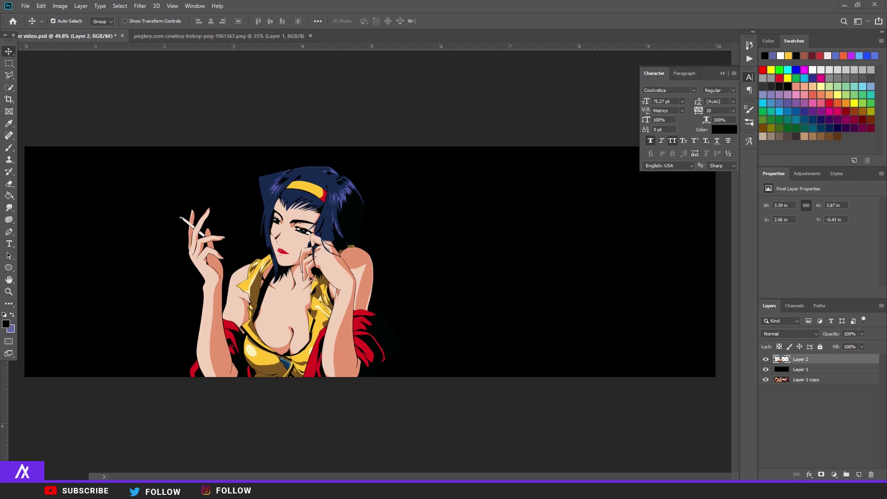
- Place the UIHere image about 2.35 in wide at the banner's left end, layered beneath the main character
{"action": "left_click_drag", "start_coordinate": [313, 243], "coordinate": [227, 260]}
{"action": "key", "text": "Return"}
{"action": "scroll", "coordinate": [381, 245], "scroll_direction": "down", "scroll_amount": 2}
{"action": "left_click_drag", "start_coordinate": [801, 359], "coordinate": [809, 374]}
{"action": "scroll", "coordinate": [142, 266], "scroll_direction": "up", "scroll_amount": 3}
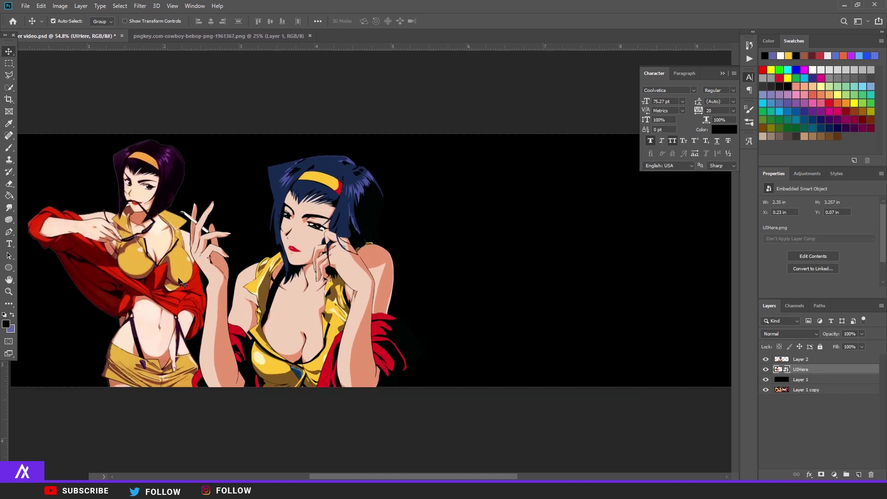
- Rasterize the UIHere smart object layer
{"action": "scroll", "coordinate": [142, 267], "scroll_direction": "down", "scroll_amount": 2}
{"action": "right_click", "coordinate": [815, 368]}
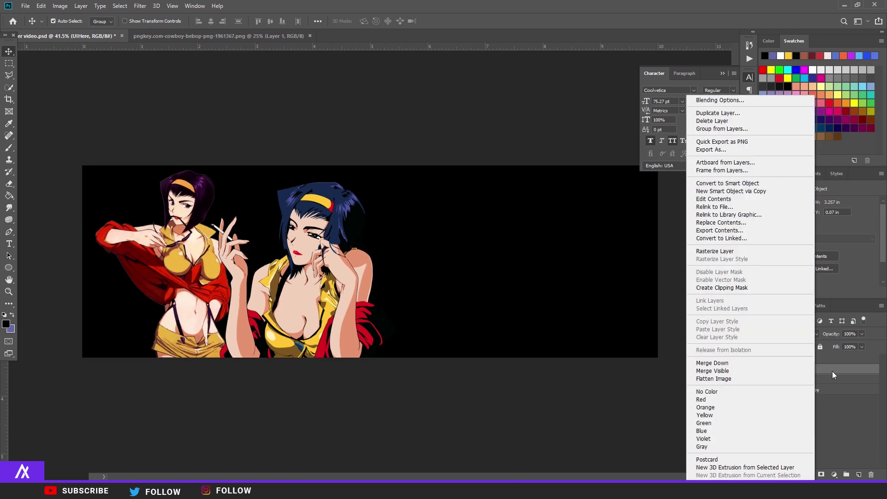
{"action": "left_click", "coordinate": [731, 251]}
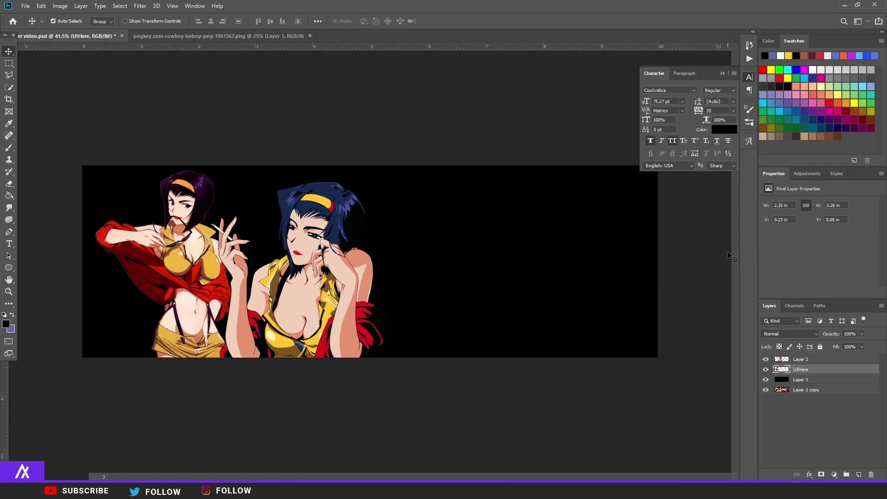
{"action": "double_click", "coordinate": [849, 377]}
{"action": "left_click", "coordinate": [422, 368]}
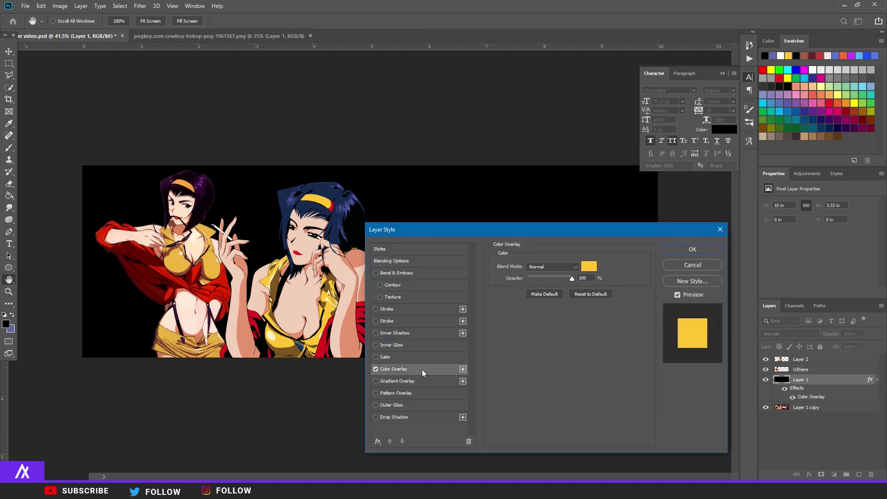
{"action": "key", "text": "Escape"}
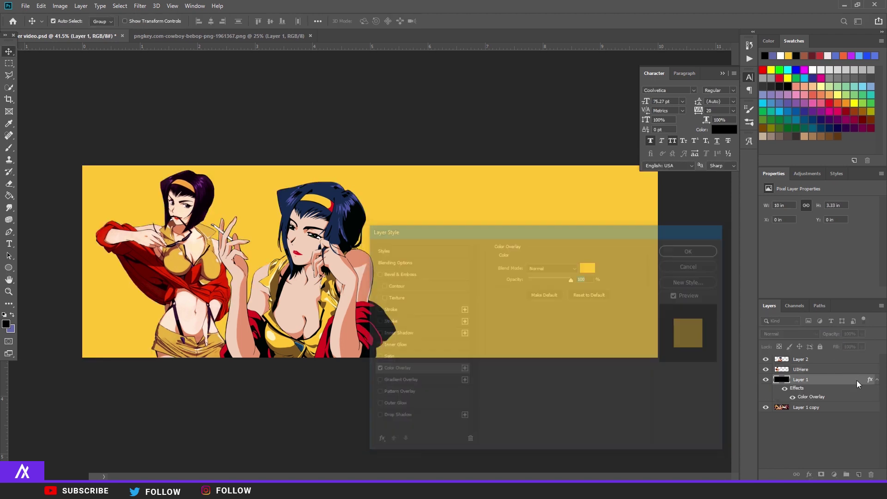
- Apply a Color Overlay in brown 7e5720, sampled from the main character's artwork, to the UIHere layer
{"action": "double_click", "coordinate": [812, 369]}
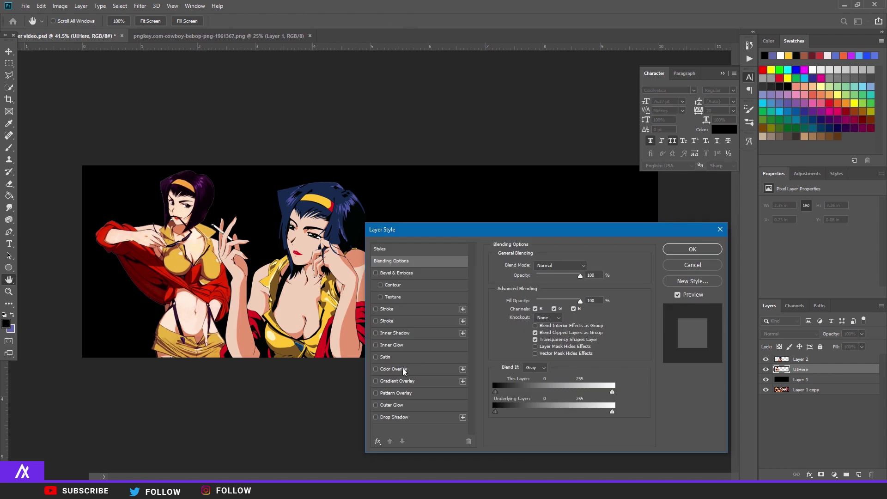
{"action": "left_click", "coordinate": [402, 369]}
{"action": "left_click", "coordinate": [589, 266]}
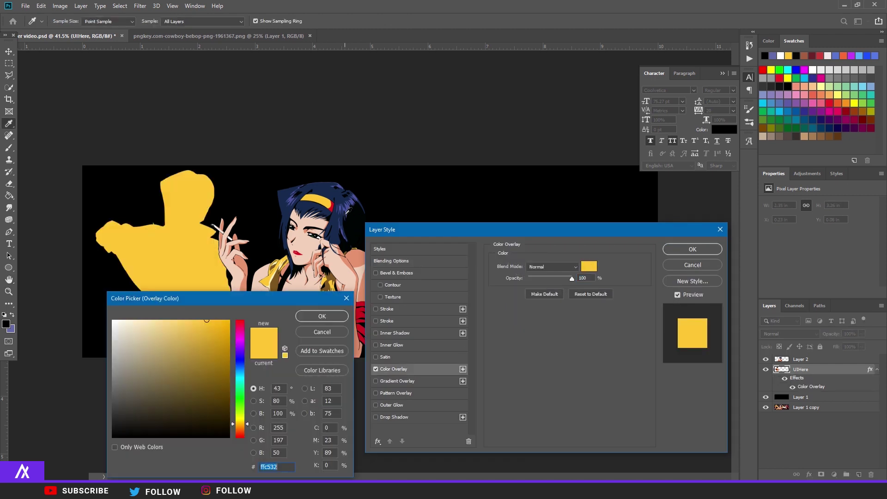
{"action": "left_click", "coordinate": [279, 276]}
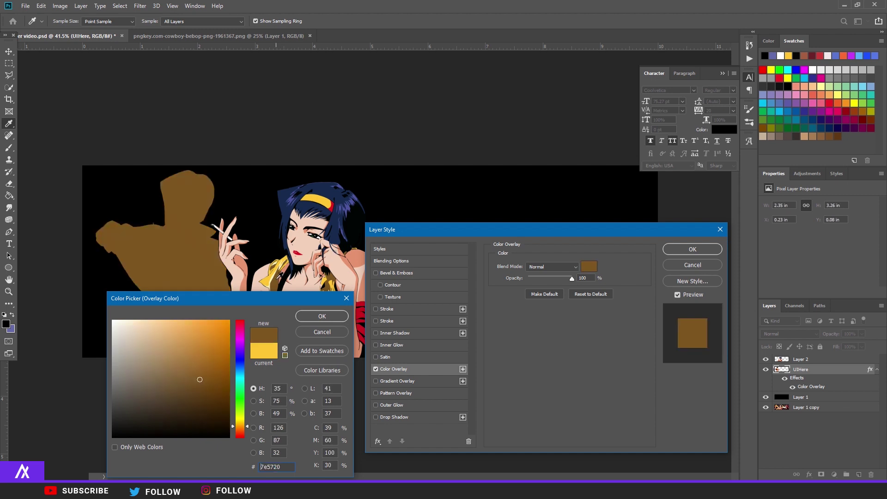
{"action": "left_click", "coordinate": [343, 216]}
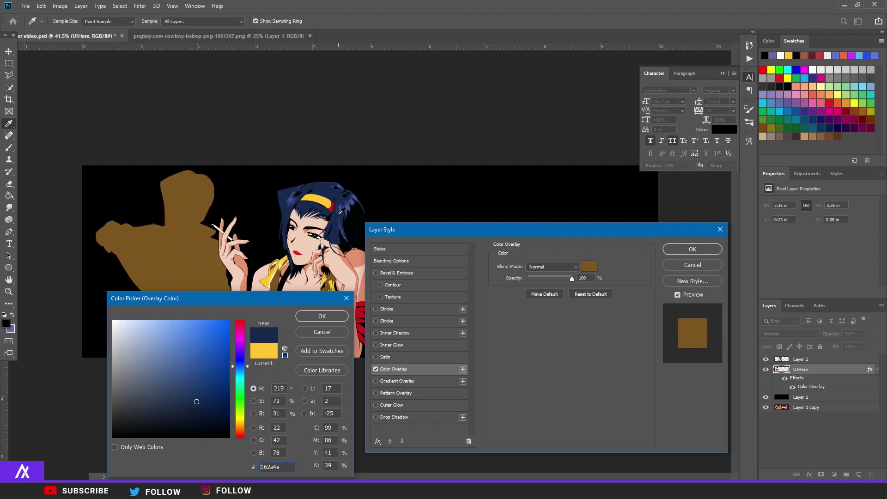
{"action": "left_click", "coordinate": [362, 317]}
{"action": "left_click", "coordinate": [363, 318]}
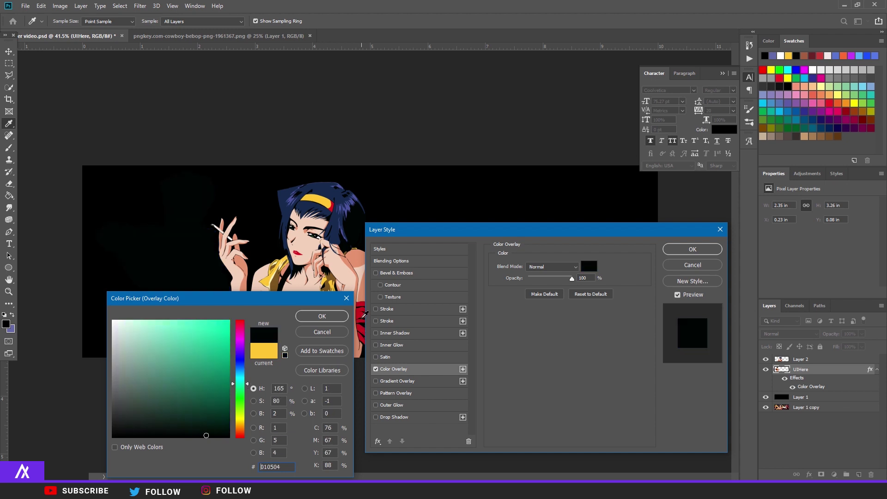
{"action": "left_click", "coordinate": [263, 350]}
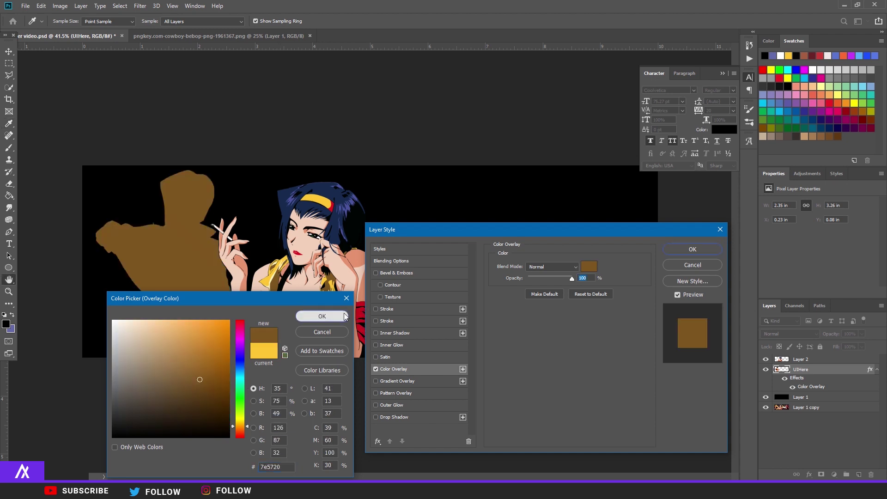
{"action": "left_click", "coordinate": [322, 316]}
{"action": "left_click", "coordinate": [693, 248]}
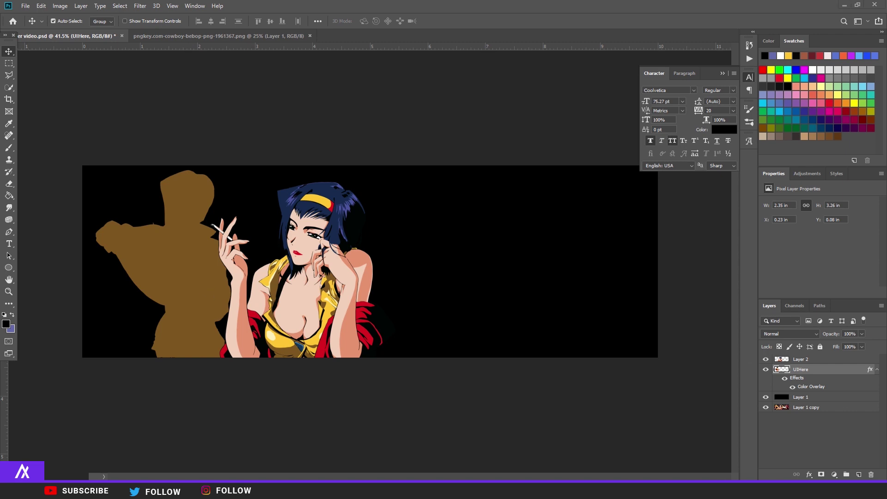
- Place the 1200px-Cowboy_Bebop.svg logo across the banner beneath the main character and rasterize its layer
{"action": "left_click_drag", "start_coordinate": [400, 267], "coordinate": [444, 273]}
{"action": "key", "text": "Return"}
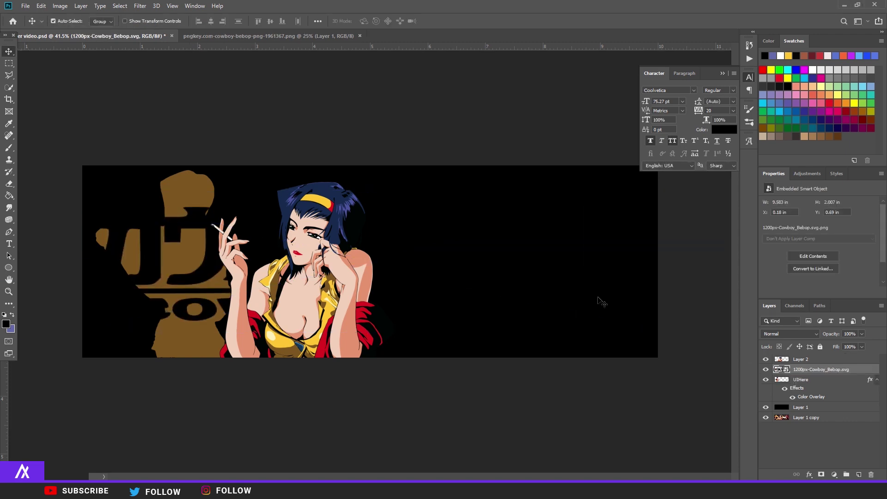
{"action": "right_click", "coordinate": [836, 370]}
{"action": "left_click", "coordinate": [752, 251]}
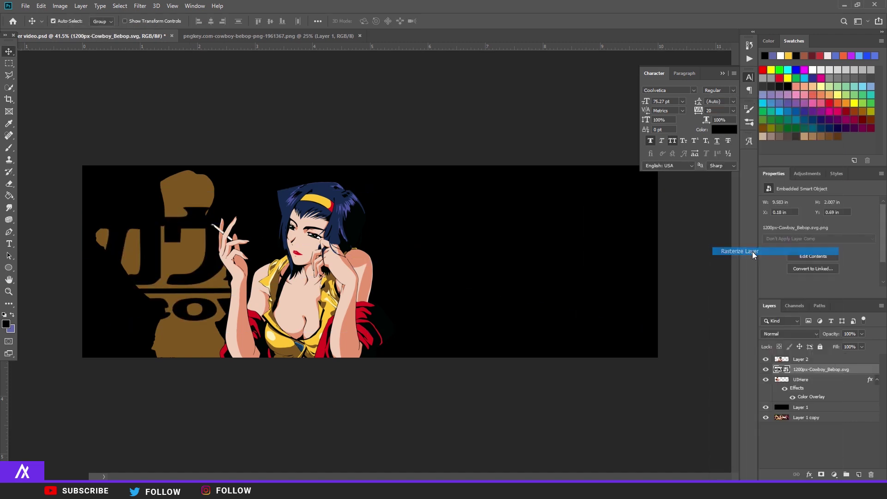
- Apply the same brown Color Overlay at 100% opacity to the Cowboy Bebop logo layer
{"action": "double_click", "coordinate": [861, 370]}
{"action": "left_click", "coordinate": [393, 369]}
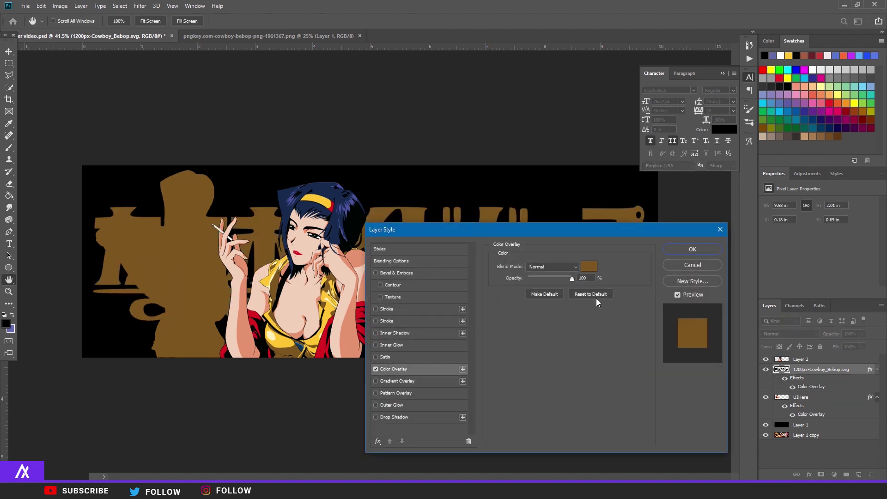
{"action": "left_click", "coordinate": [678, 250]}
{"action": "key", "text": "v"}
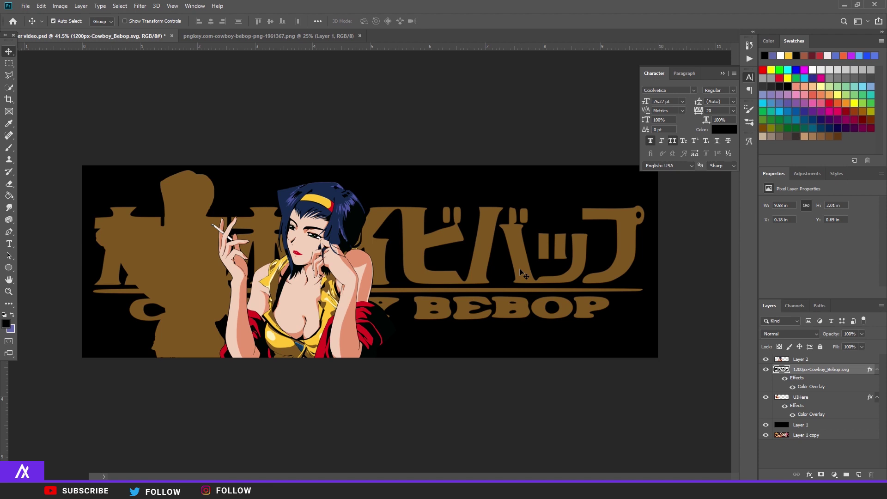
- Enlarge the logo to about 15.55 by 4.14 in, rotated slightly counterclockwise, so it fills the banner behind the character
{"action": "scroll", "coordinate": [573, 276], "scroll_direction": "down", "scroll_amount": 3}
{"action": "key", "text": "ctrl+t"}
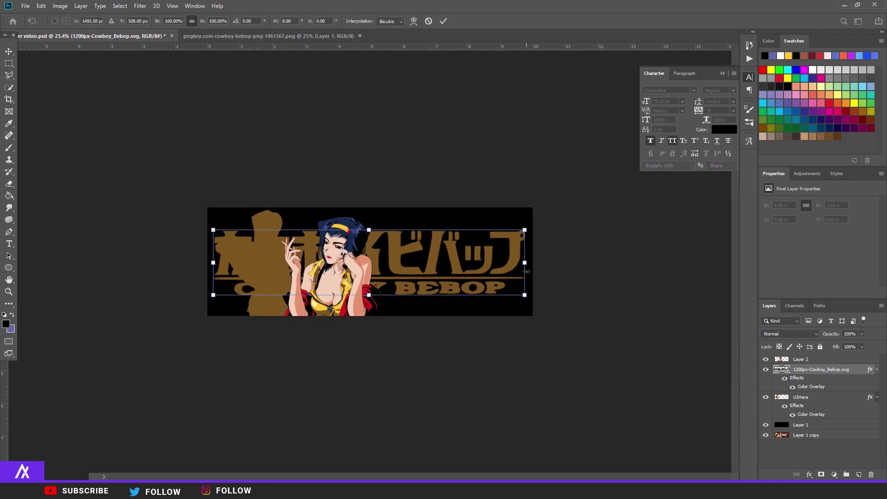
{"action": "left_click_drag", "start_coordinate": [524, 294], "coordinate": [718, 335]}
{"action": "left_click_drag", "start_coordinate": [650, 323], "coordinate": [561, 303]}
{"action": "left_click_drag", "start_coordinate": [384, 193], "coordinate": [381, 199]}
{"action": "key", "text": "Return"}
{"action": "scroll", "coordinate": [300, 277], "scroll_direction": "up", "scroll_amount": 5}
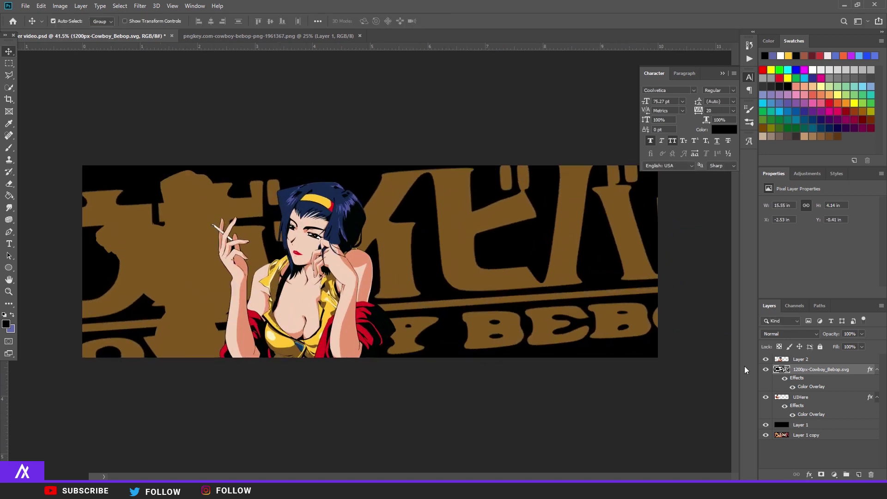
- Select the outline of the UIHere silhouette and expand the selection by 10 pixels
{"action": "left_click", "coordinate": [781, 397], "text": "ctrl"}
{"action": "left_click", "coordinate": [779, 399]}
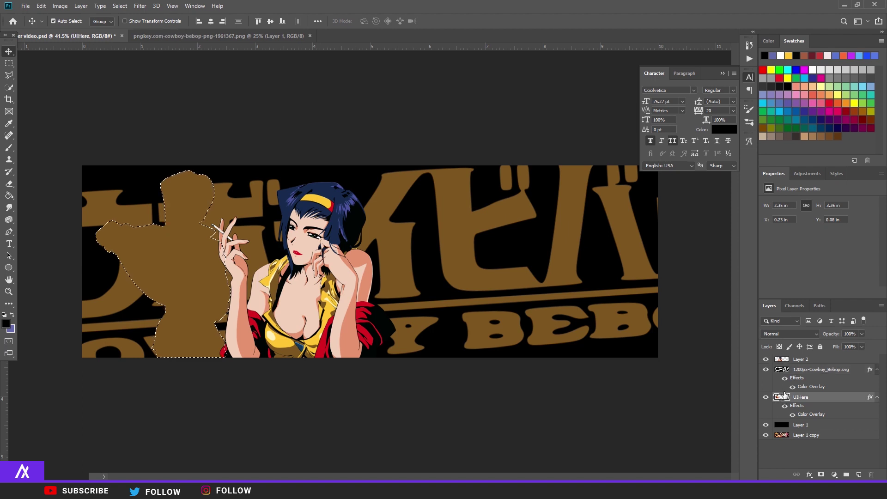
{"action": "key", "text": "ctrl"}
{"action": "left_click", "coordinate": [121, 6]}
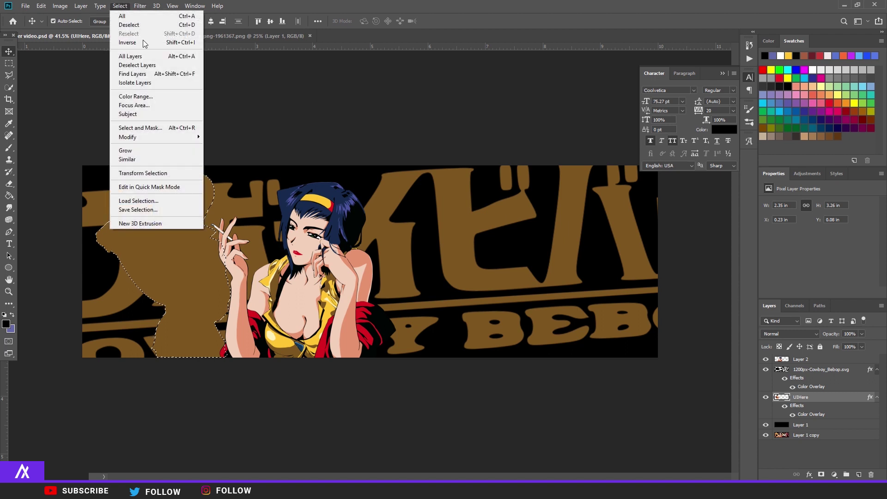
{"action": "mouse_move", "coordinate": [197, 136]}
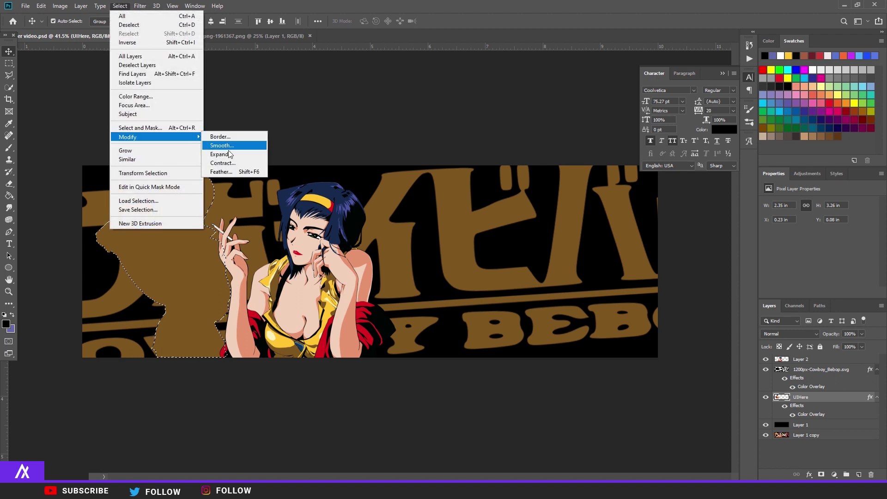
{"action": "left_click", "coordinate": [227, 154]}
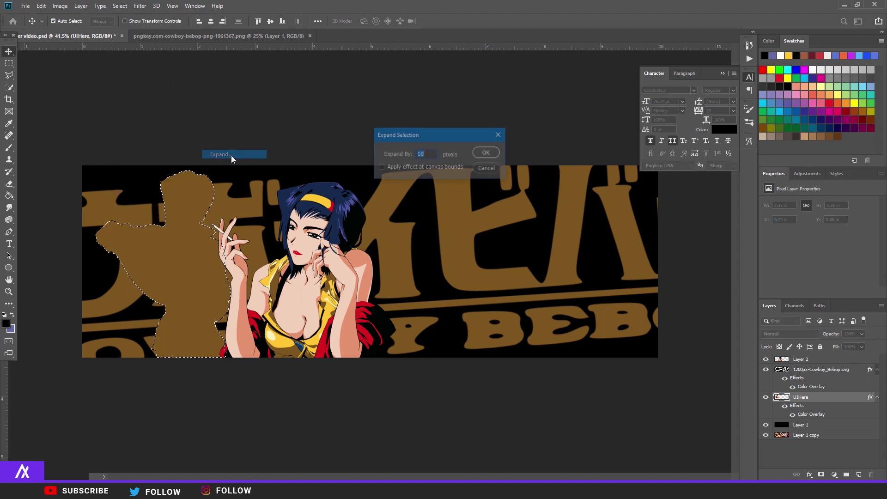
{"action": "left_click", "coordinate": [487, 153]}
- Move the logo layer beneath UIHere, delete its pixels inside the expanded selection, and deselect
{"action": "left_click_drag", "start_coordinate": [810, 374], "coordinate": [836, 418]}
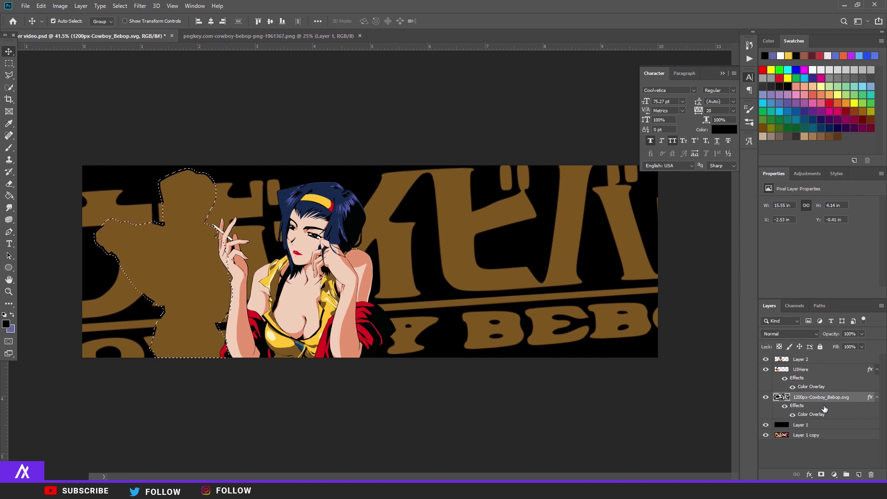
{"action": "key", "text": "ctrl+d"}
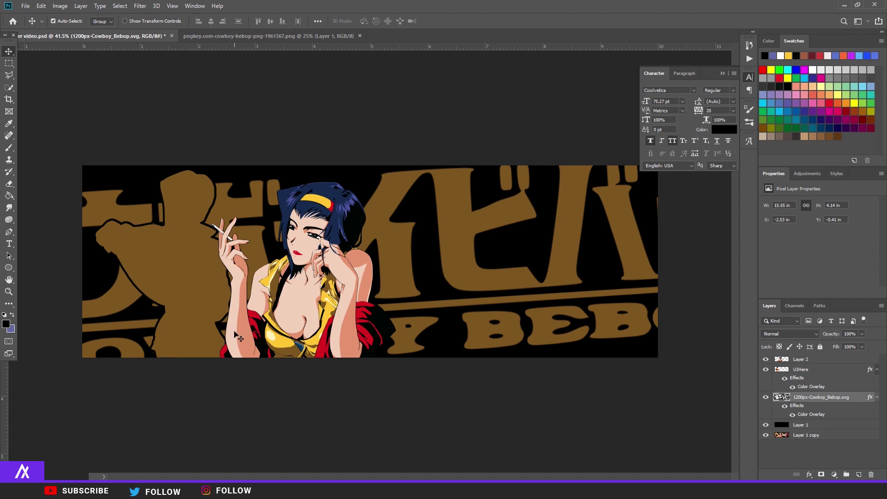
- Merge the 1200px-Cowboy_Bebop.svg logo layer and the UIHere silhouette layer into one layer
{"action": "scroll", "coordinate": [162, 323], "scroll_direction": "up", "scroll_amount": 4}
{"action": "scroll", "coordinate": [162, 322], "scroll_direction": "down", "scroll_amount": 6}
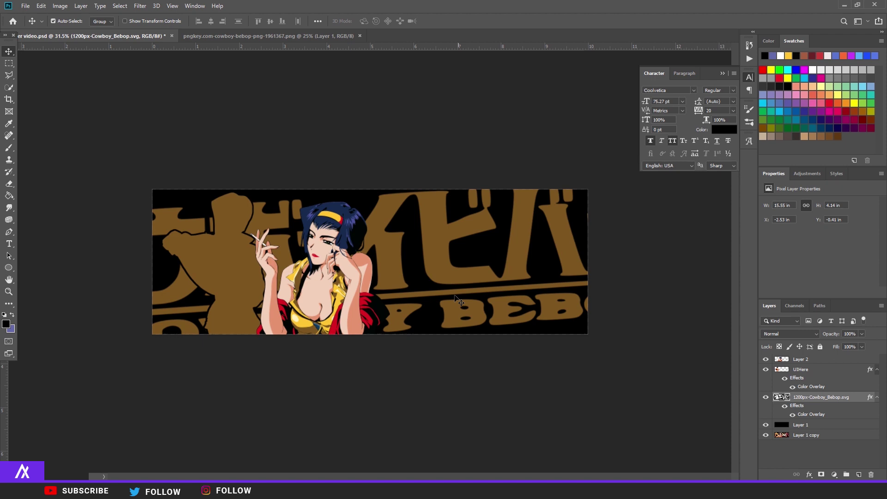
{"action": "scroll", "coordinate": [405, 273], "scroll_direction": "up", "scroll_amount": 2, "text": "alt"}
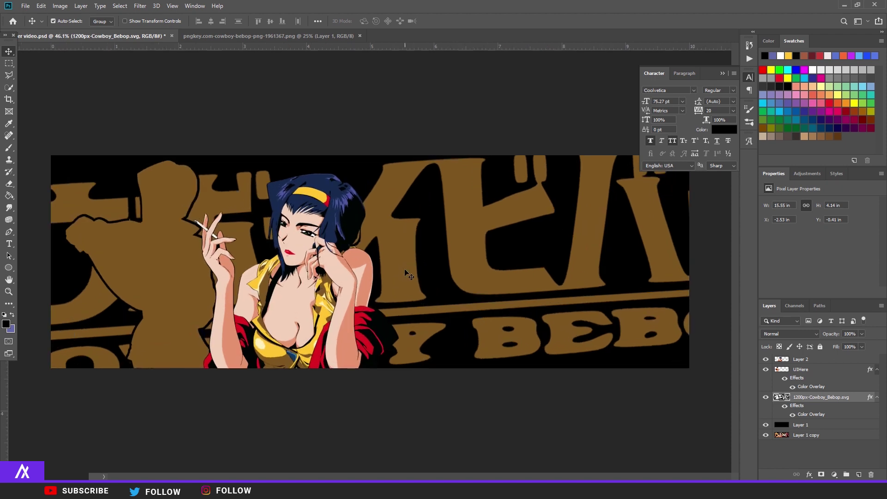
{"action": "left_click", "coordinate": [803, 371]}
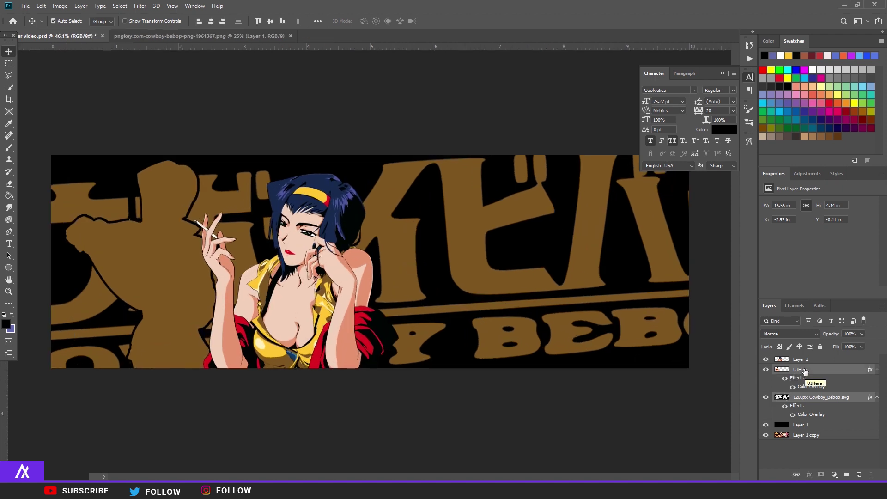
{"action": "left_click", "coordinate": [838, 397]}
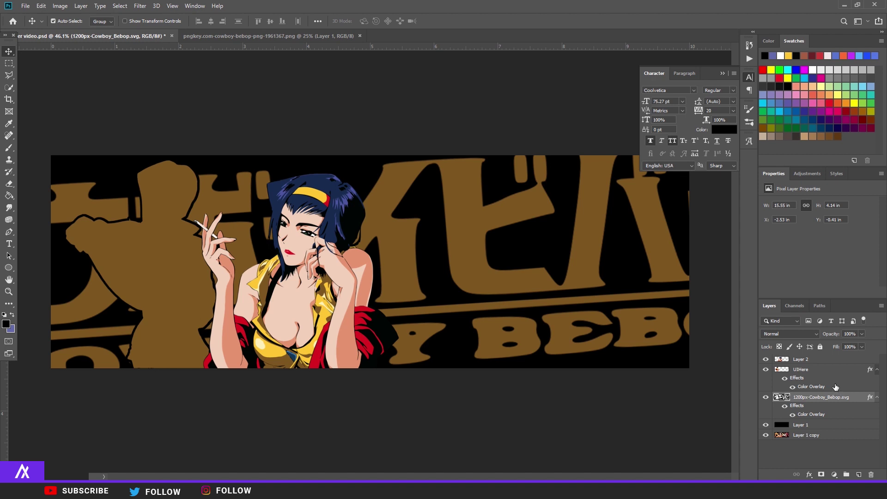
{"action": "key", "text": "ctrl"}
{"action": "left_click", "coordinate": [832, 373], "text": "ctrl"}
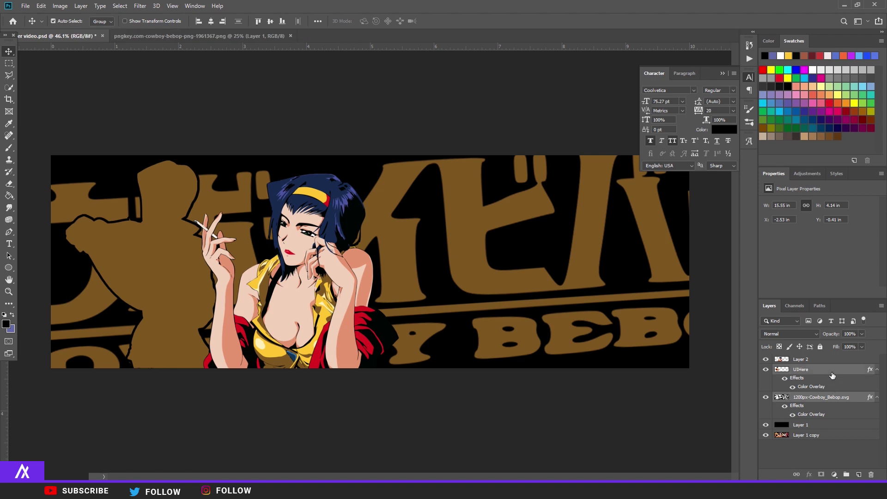
{"action": "key", "text": "ctrl+e"}
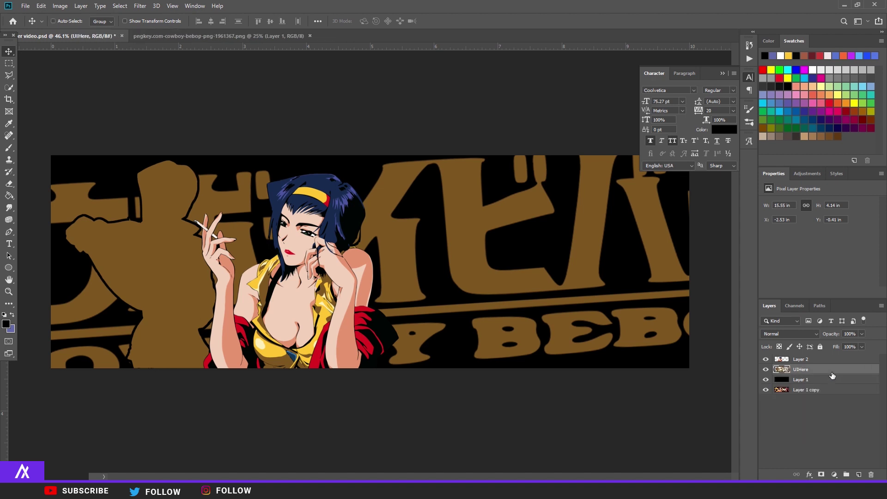
- Lower the opacity of the merged logo and silhouette layer to 34%
{"action": "left_click", "coordinate": [861, 333]}
{"action": "left_click", "coordinate": [832, 344]}
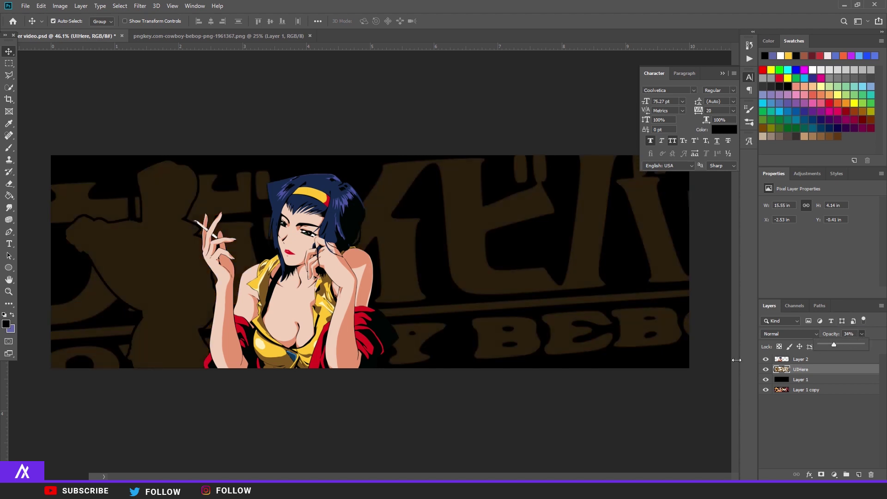
{"action": "left_click", "coordinate": [469, 426]}
{"action": "scroll", "coordinate": [469, 425], "scroll_direction": "down", "scroll_amount": 5}
{"action": "scroll", "coordinate": [381, 388], "scroll_direction": "up", "scroll_amount": 6}
- Add a text layer above Layer 2 containing the copied Japanese title カウボーイビバップ
{"action": "left_click", "coordinate": [795, 359]}
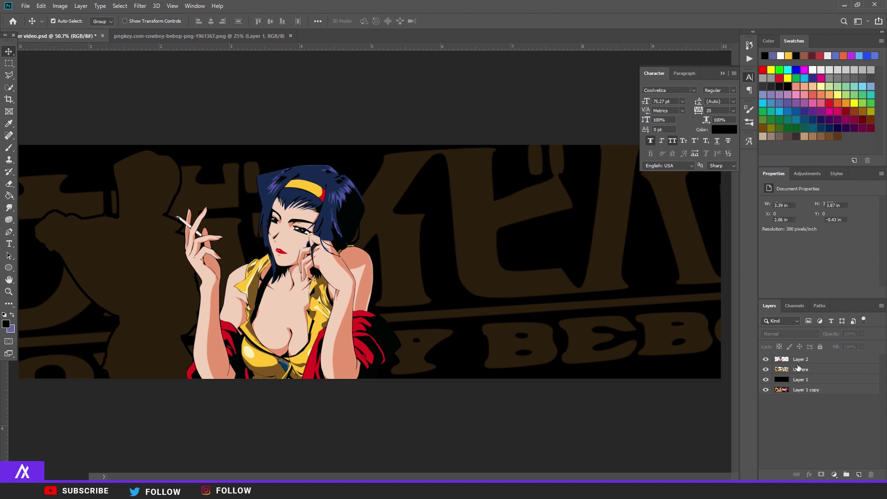
{"action": "left_click", "coordinate": [8, 244]}
{"action": "key", "text": "ctrl+minus"}
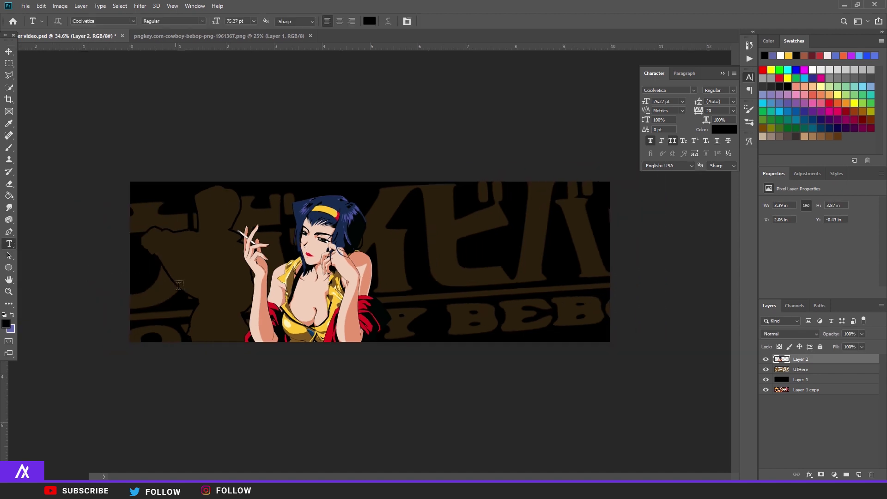
{"action": "left_click", "coordinate": [198, 282]}
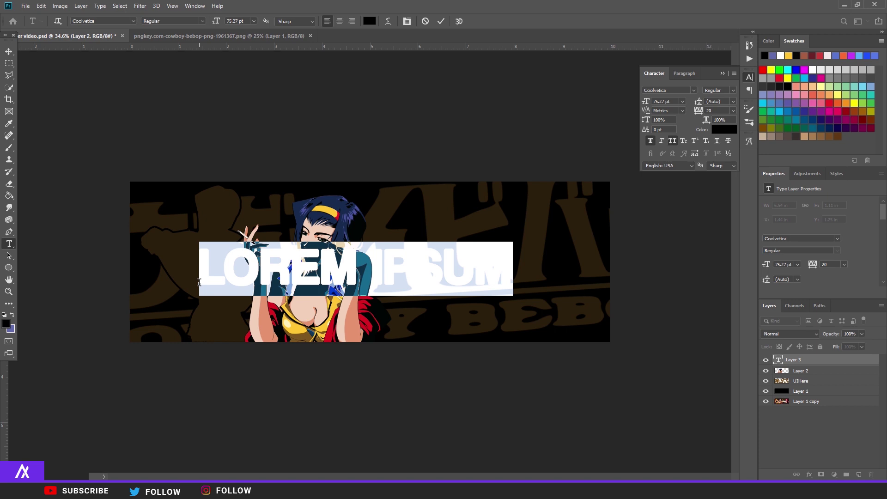
{"action": "type", "text": "カウボーイビバップ"}
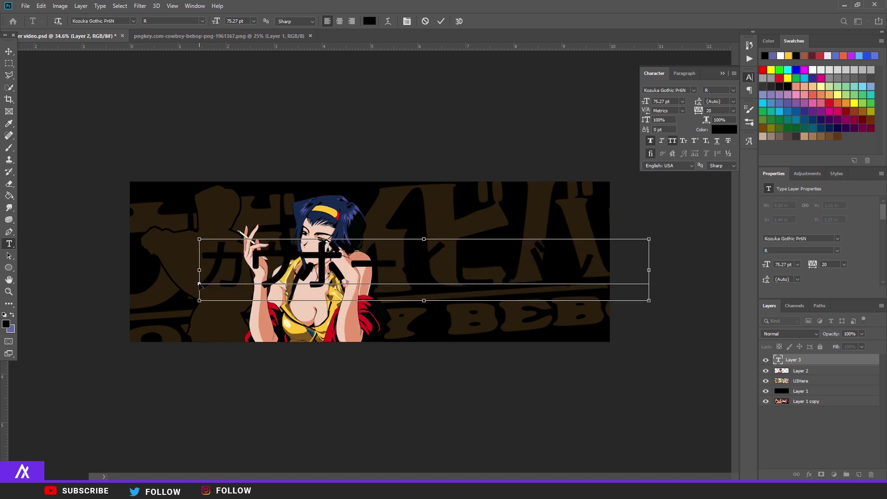
- Colour all of the Japanese text red (#db131e), sampled from the character's headband
{"action": "left_click_drag", "start_coordinate": [214, 260], "coordinate": [652, 277]}
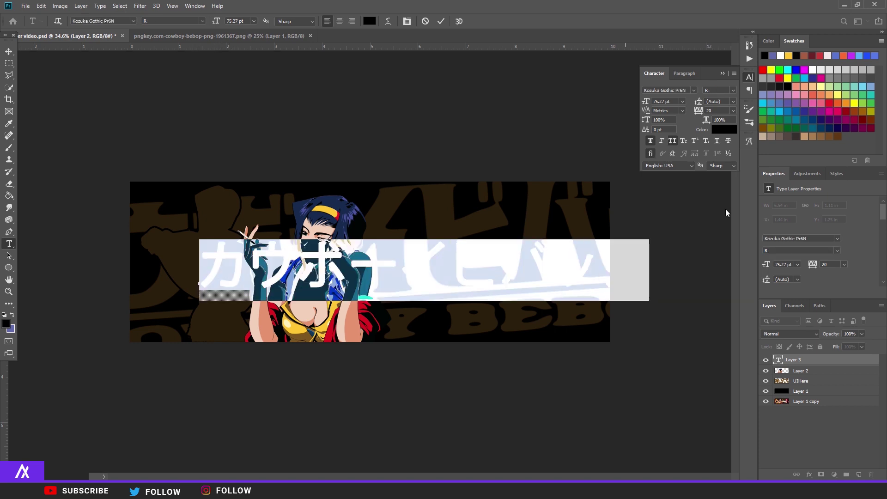
{"action": "left_click", "coordinate": [723, 129]}
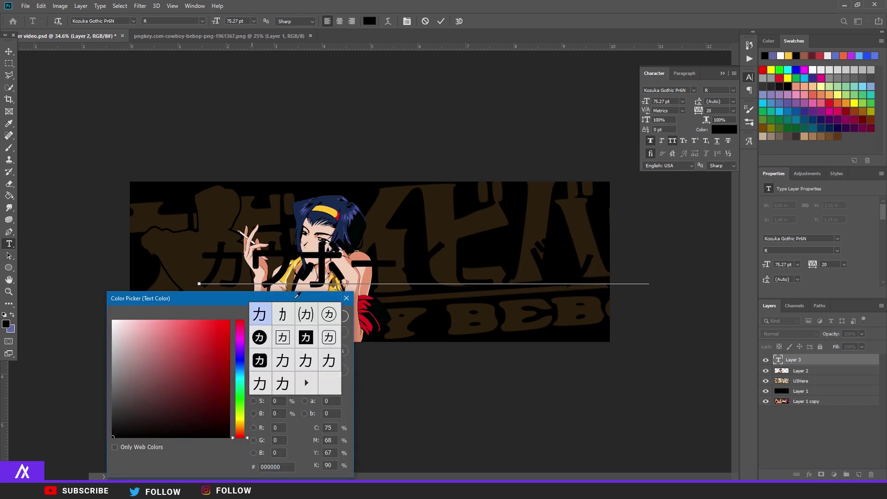
{"action": "left_click", "coordinate": [340, 215]}
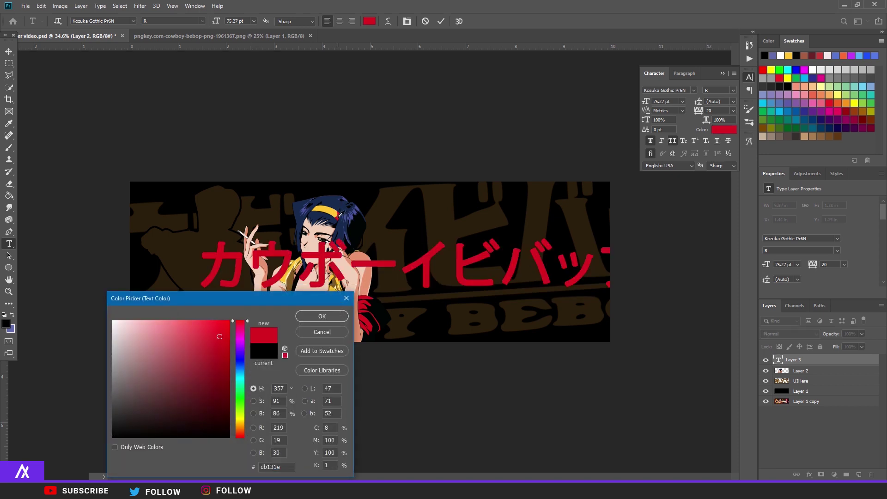
{"action": "left_click", "coordinate": [322, 317]}
- Enlarge the Japanese text to a font size of about 251.27 pt, keeping the faux bold style
{"action": "scroll", "coordinate": [326, 341], "scroll_direction": "up", "scroll_amount": 3}
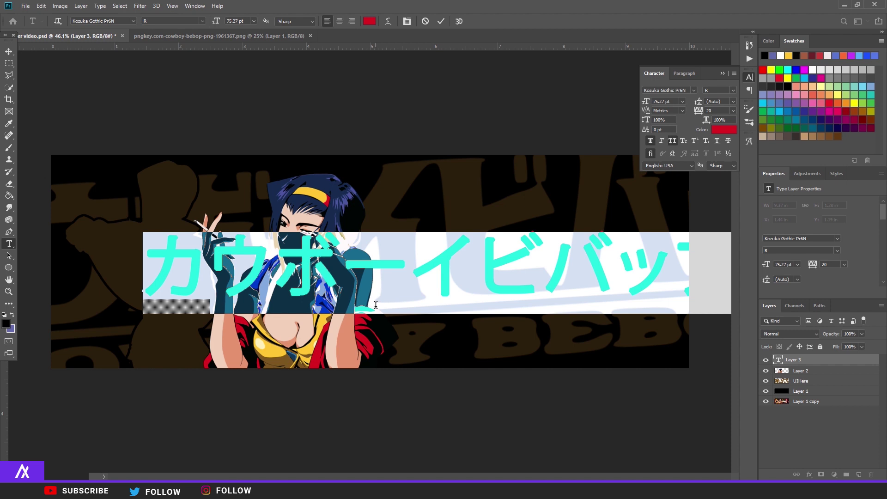
{"action": "scroll", "coordinate": [599, 155], "scroll_direction": "down", "scroll_amount": 4}
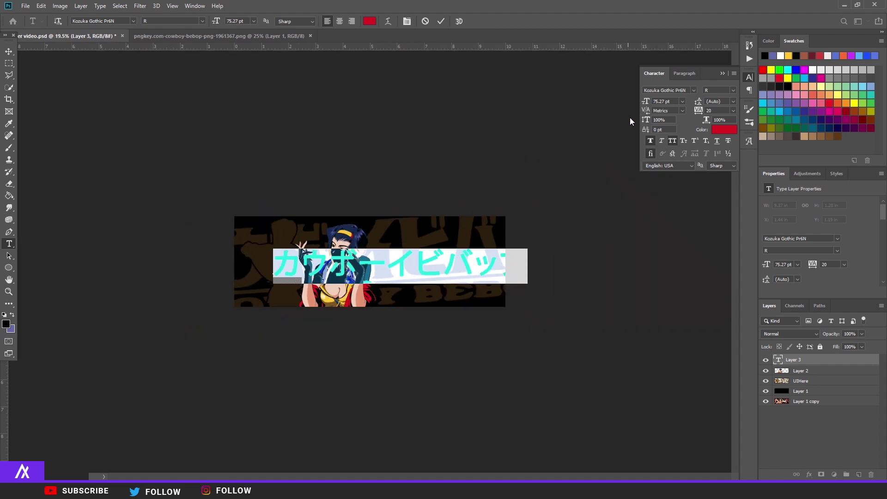
{"action": "left_click_drag", "start_coordinate": [646, 104], "coordinate": [727, 105]}
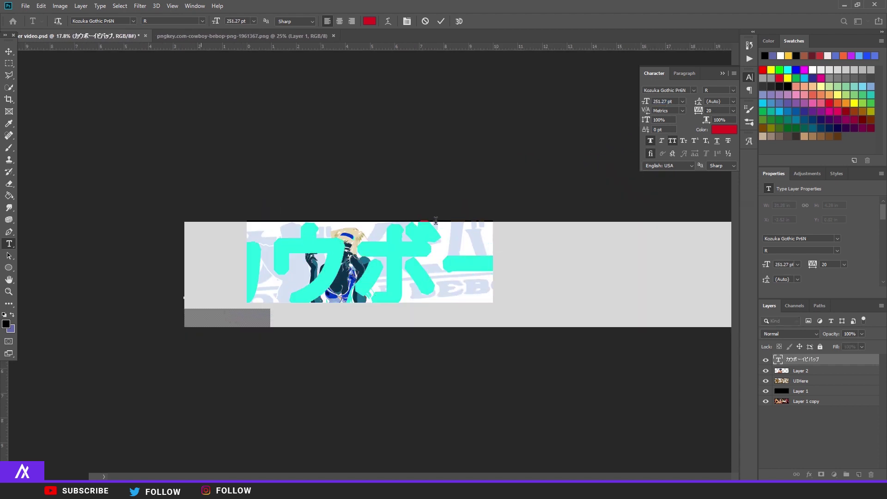
{"action": "left_click", "coordinate": [648, 139]}
{"action": "left_click", "coordinate": [646, 140]}
- Rotate the Japanese text slightly clockwise, shift it across the banner, and place its layer beneath the character on Layer 2
{"action": "left_click", "coordinate": [9, 51]}
{"action": "scroll", "coordinate": [432, 264], "scroll_direction": "up", "scroll_amount": 1}
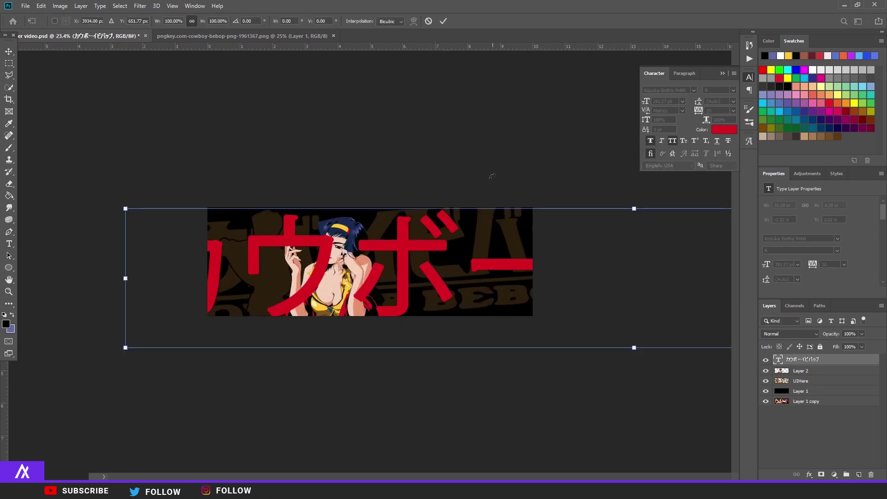
{"action": "left_click_drag", "start_coordinate": [492, 176], "coordinate": [480, 190]}
{"action": "left_click_drag", "start_coordinate": [467, 214], "coordinate": [528, 234]}
{"action": "key", "text": "Return"}
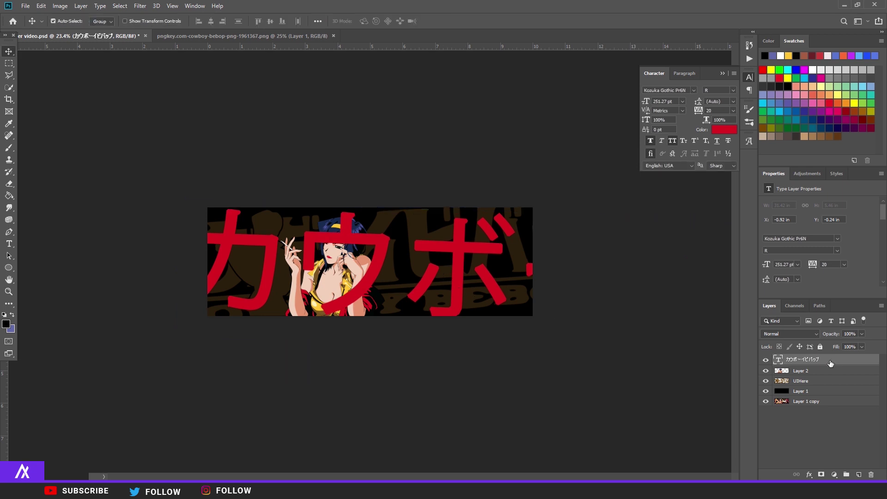
{"action": "scroll", "coordinate": [364, 287], "scroll_direction": "up", "scroll_amount": 4}
{"action": "left_click_drag", "start_coordinate": [821, 364], "coordinate": [817, 376]}
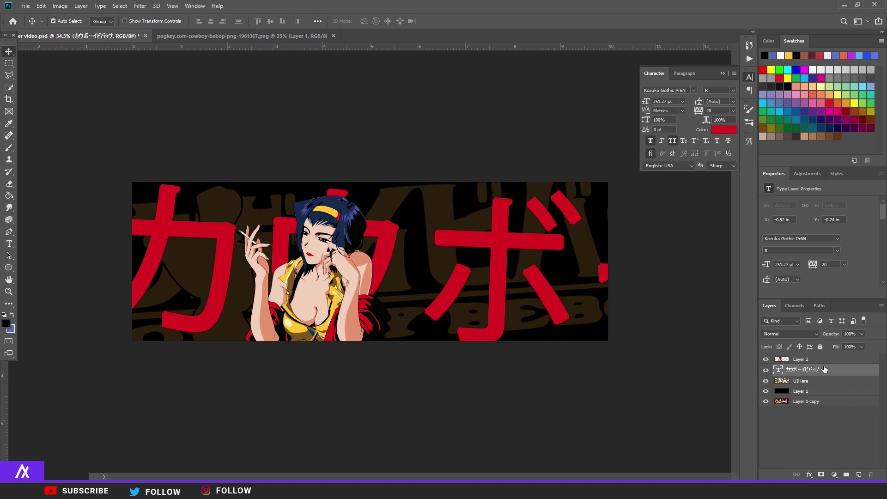
- Duplicate the Japanese text layer and give the copy a 2 px white outside stroke with 0% fill
{"action": "key", "text": "ctrl+j"}
{"action": "double_click", "coordinate": [848, 374]}
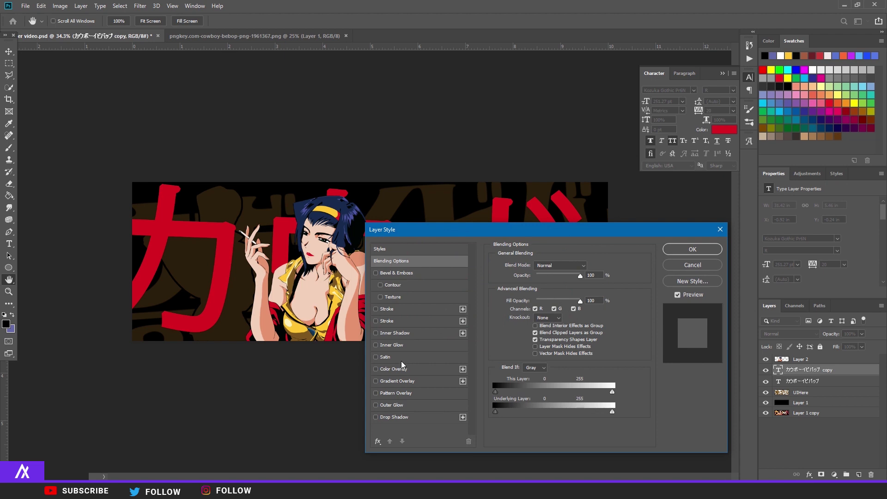
{"action": "left_click", "coordinate": [398, 309]}
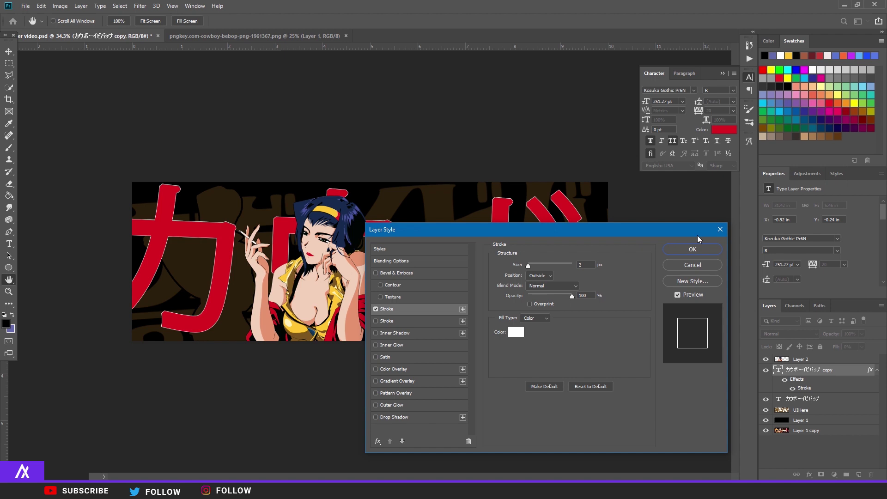
{"action": "left_click", "coordinate": [677, 251]}
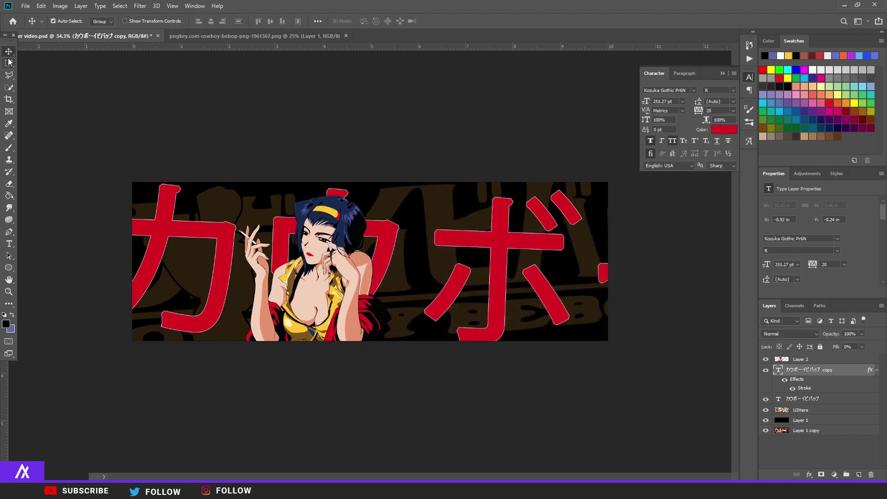
- Nudge the outlined copy slightly right and down from the red text, and merge both text layers
{"action": "key", "text": "Right"}
{"action": "key", "text": "Right"}
{"action": "key", "text": "Right"}
{"action": "key", "text": "Right"}
{"action": "key", "text": "Right"}
{"action": "key", "text": "Right"}
{"action": "key", "text": "Right"}
{"action": "key", "text": "Right"}
{"action": "key", "text": "Right"}
{"action": "key", "text": "Right"}
{"action": "key", "text": "Right"}
{"action": "key", "text": "Right"}
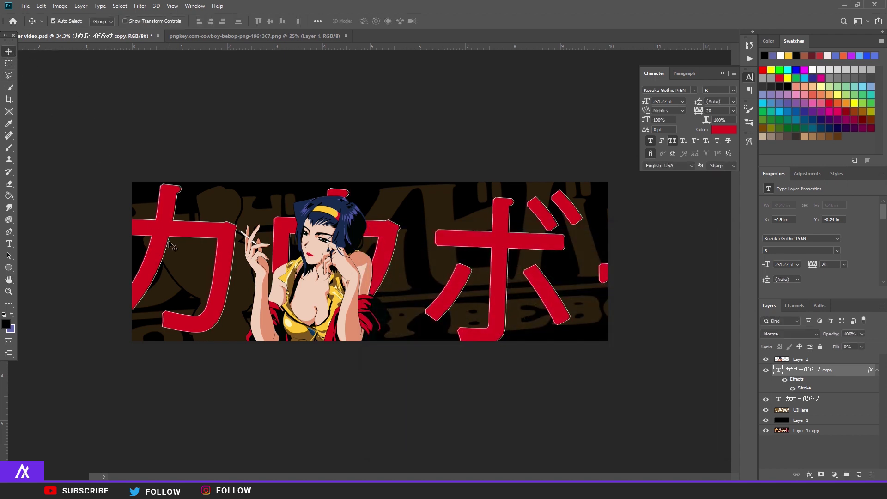
{"action": "key", "text": "Right"}
{"action": "key", "text": "Right"}
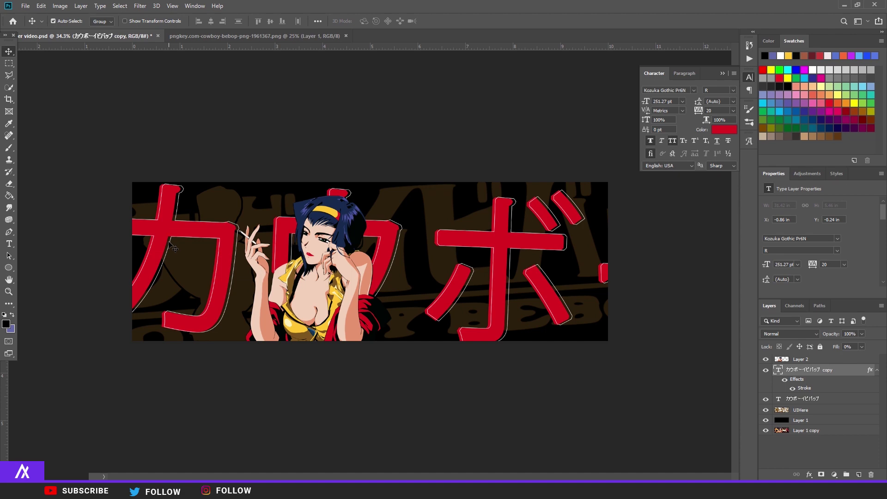
{"action": "key", "text": "Left"}
{"action": "key", "text": "Left"}
{"action": "key", "text": "Left"}
{"action": "key", "text": "Down"}
{"action": "key", "text": "Down"}
{"action": "key", "text": "Down"}
{"action": "key", "text": "Down"}
{"action": "key", "text": "Down"}
{"action": "key", "text": "Down"}
{"action": "key", "text": "ctrl+0"}
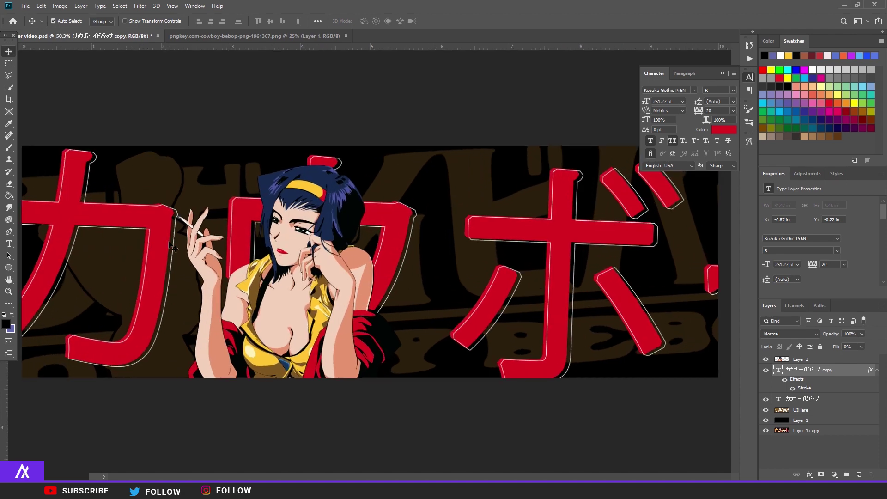
{"action": "key", "text": "ctrl+minus"}
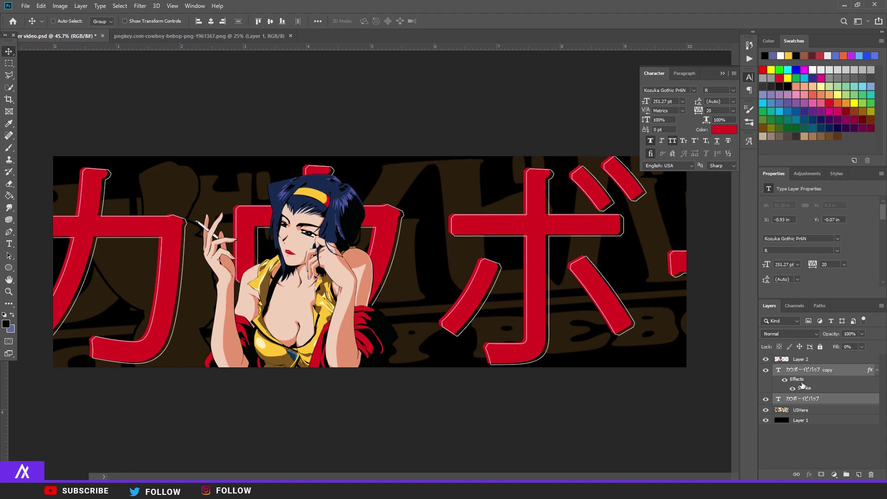
{"action": "key", "text": "ctrl+e"}
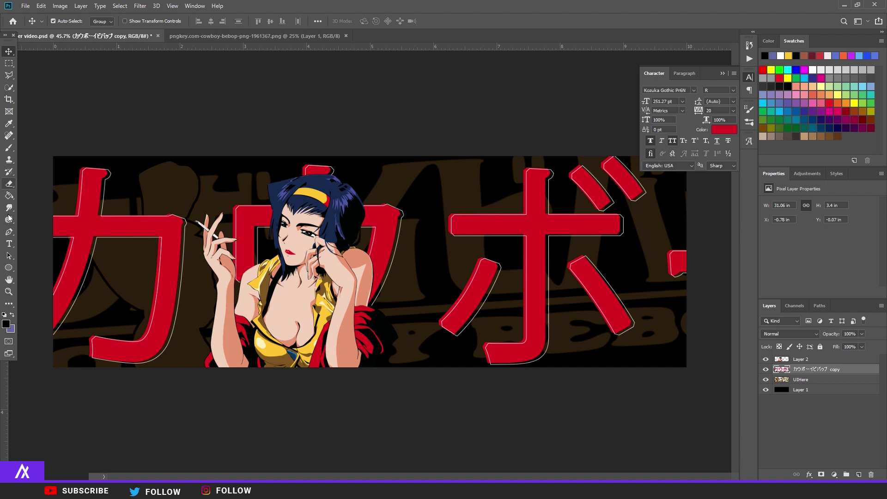
- Add a new text layer beginning with "AP" above the merged Japanese lettering, starting beside the character
{"action": "key", "text": "t"}
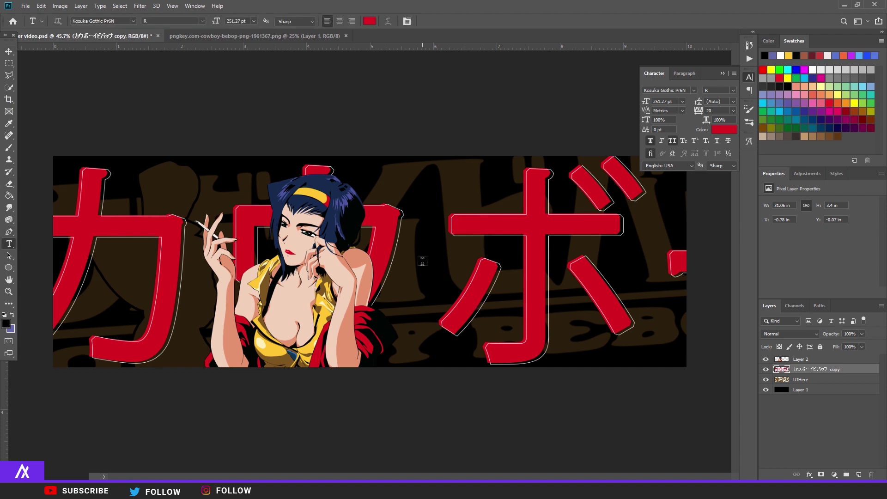
{"action": "left_click", "coordinate": [422, 261]}
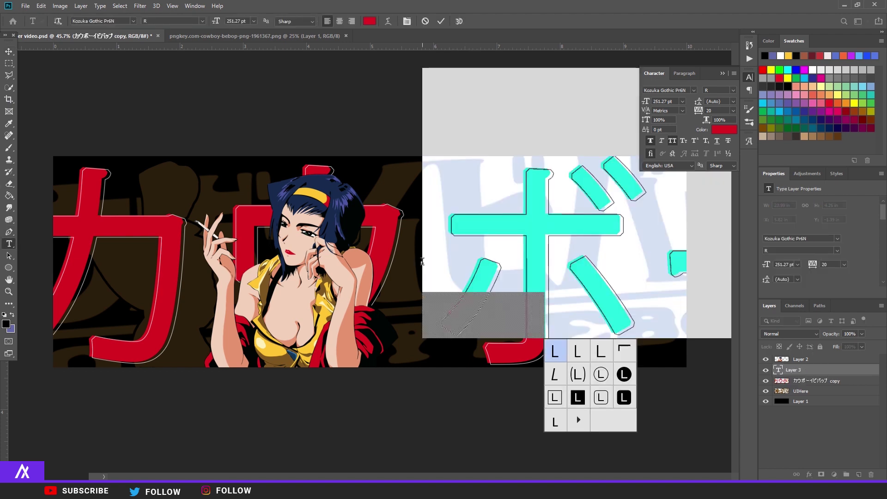
{"action": "key", "text": "BackSpace"}
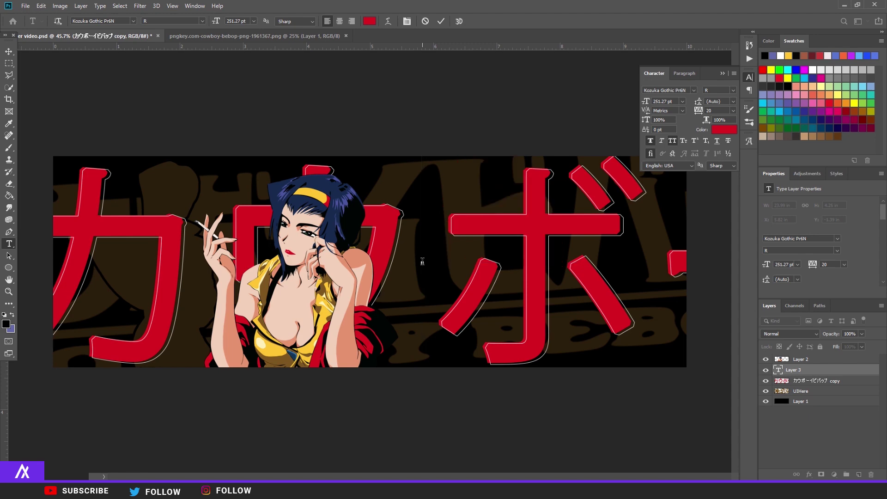
{"action": "type", "text": "AP"}
{"action": "key", "text": "ctrl+minus"}
{"action": "key", "text": "ctrl+minus"}
{"action": "key", "text": "ctrl+minus"}
{"action": "key", "text": "ctrl+minus"}
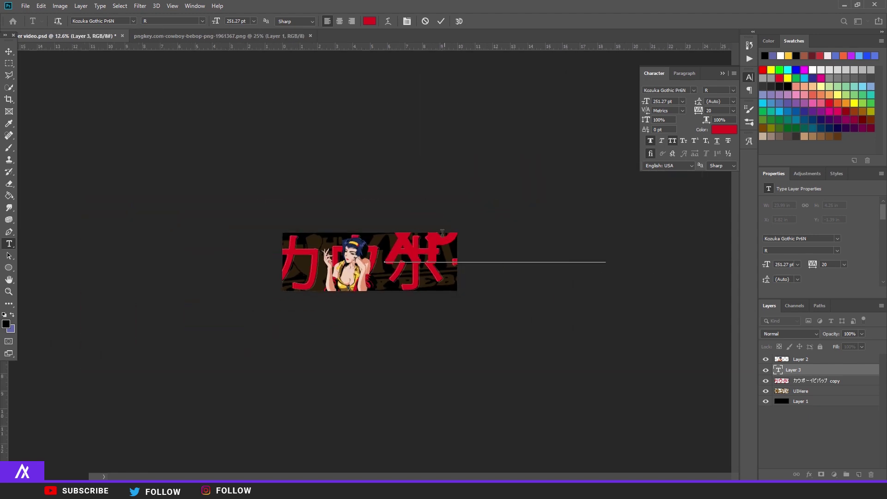
- Change the whole XPRESS title text to the Coolvetica font and colour it white (ffffff)
{"action": "key", "text": "ctrl+a"}
{"action": "left_click", "coordinate": [694, 90]}
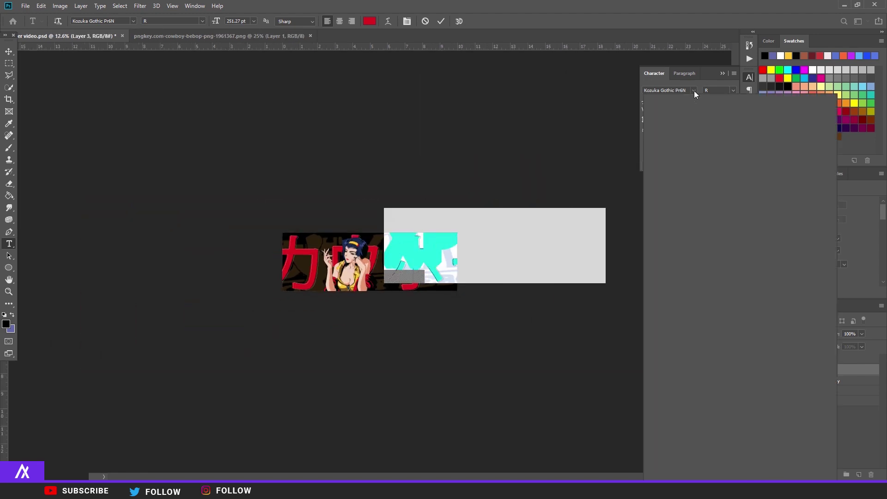
{"action": "type", "text": "cool"}
{"action": "left_click", "coordinate": [684, 120]}
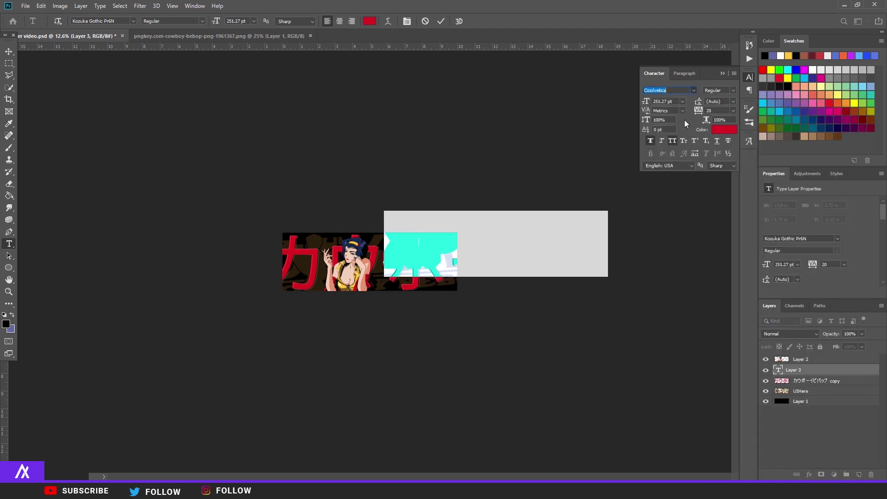
{"action": "left_click", "coordinate": [724, 130]}
{"action": "left_click", "coordinate": [112, 320]}
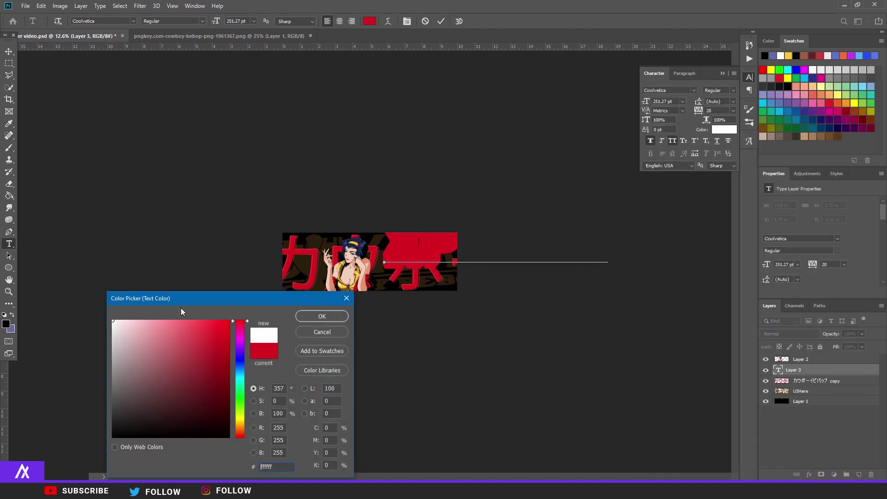
{"action": "left_click", "coordinate": [322, 316]}
- Reduce the XPRESS title to 52.27 pt and move it slightly down over the third Japanese character
{"action": "left_click_drag", "start_coordinate": [645, 101], "coordinate": [562, 118]}
{"action": "key", "text": "ctrl+0"}
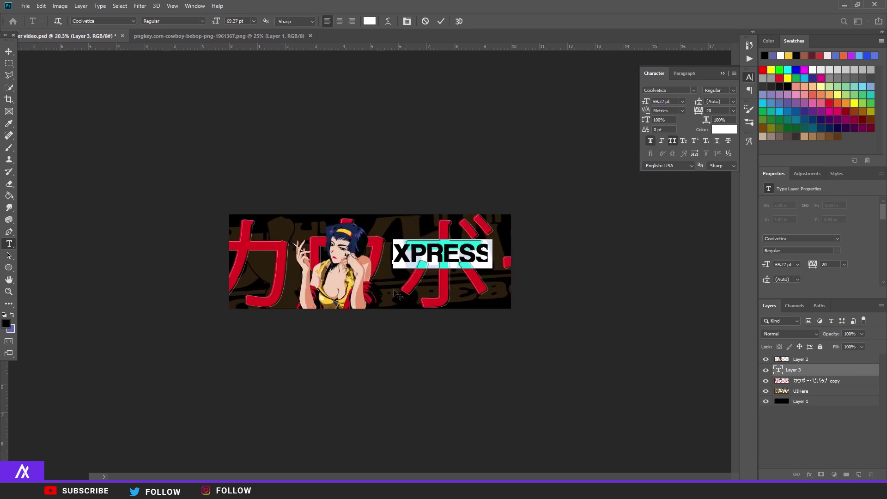
{"action": "left_click_drag", "start_coordinate": [645, 101], "coordinate": [637, 103]}
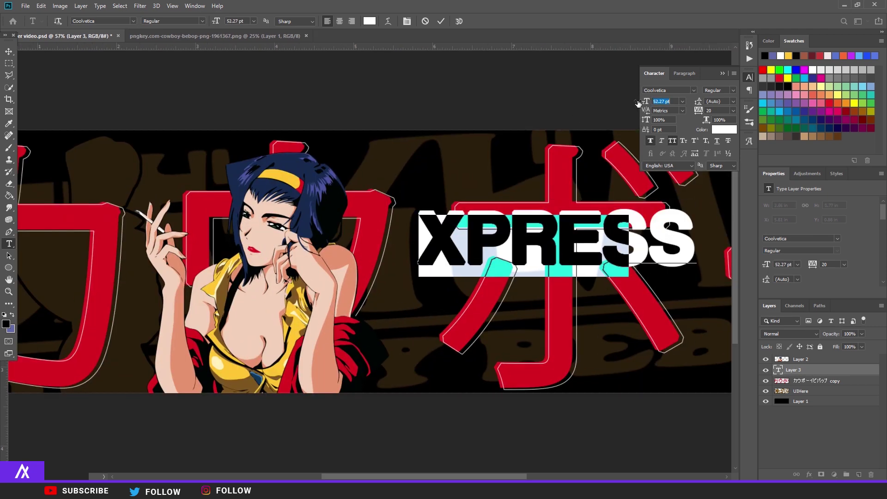
{"action": "left_click", "coordinate": [9, 51]}
{"action": "left_click_drag", "start_coordinate": [507, 248], "coordinate": [510, 273]}
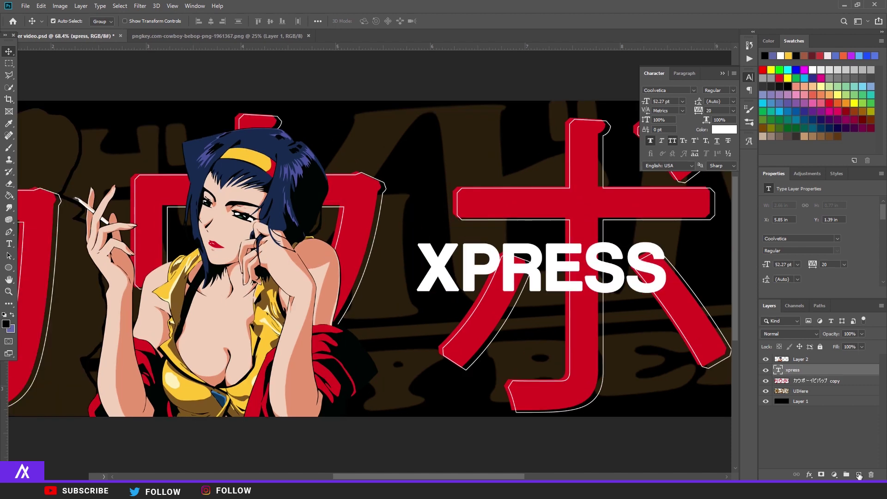
- Create a new layer and fill a thin rectangular selection just below the XPRESS title with white as an underline
{"action": "left_click", "coordinate": [859, 474]}
{"action": "left_click", "coordinate": [9, 63]}
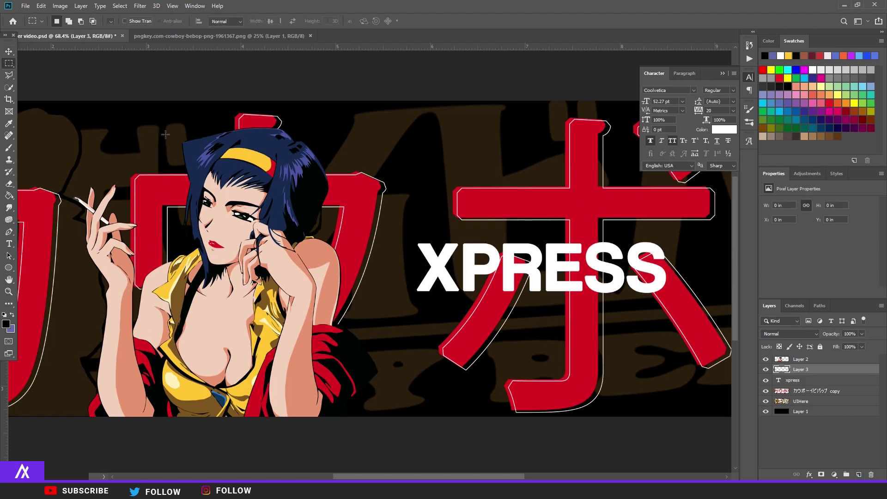
{"action": "left_click_drag", "start_coordinate": [661, 304], "coordinate": [417, 299]}
{"action": "left_click", "coordinate": [4, 315]}
{"action": "left_click", "coordinate": [12, 314]}
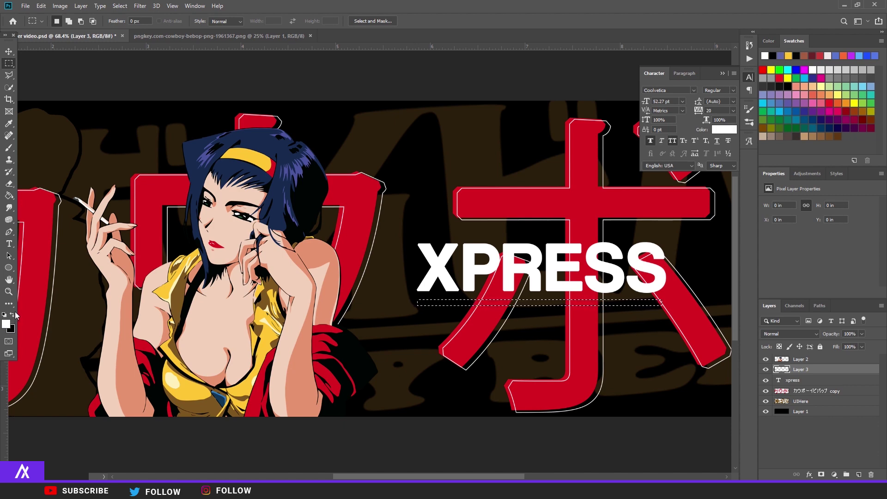
{"action": "left_click", "coordinate": [8, 196]}
{"action": "scroll", "coordinate": [508, 305], "scroll_direction": "up", "scroll_amount": 2}
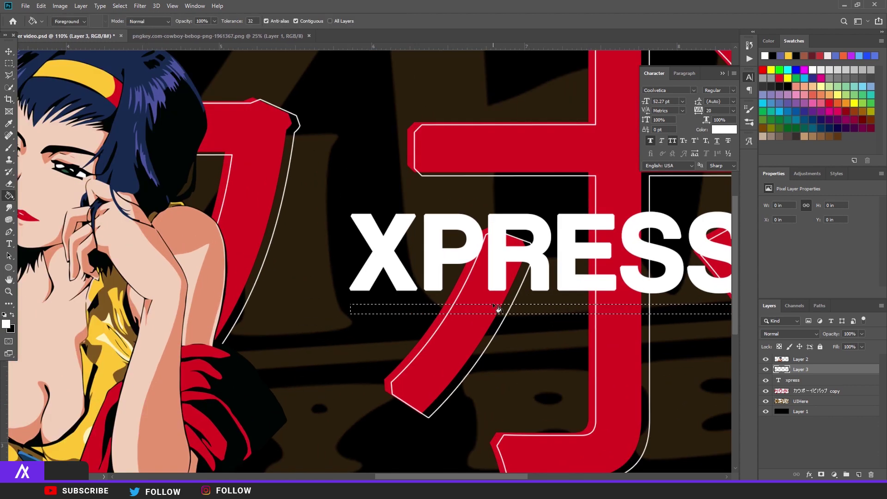
{"action": "left_click", "coordinate": [512, 302]}
{"action": "scroll", "coordinate": [508, 296], "scroll_direction": "down", "scroll_amount": 3}
{"action": "scroll", "coordinate": [508, 296], "scroll_direction": "up", "scroll_amount": 2}
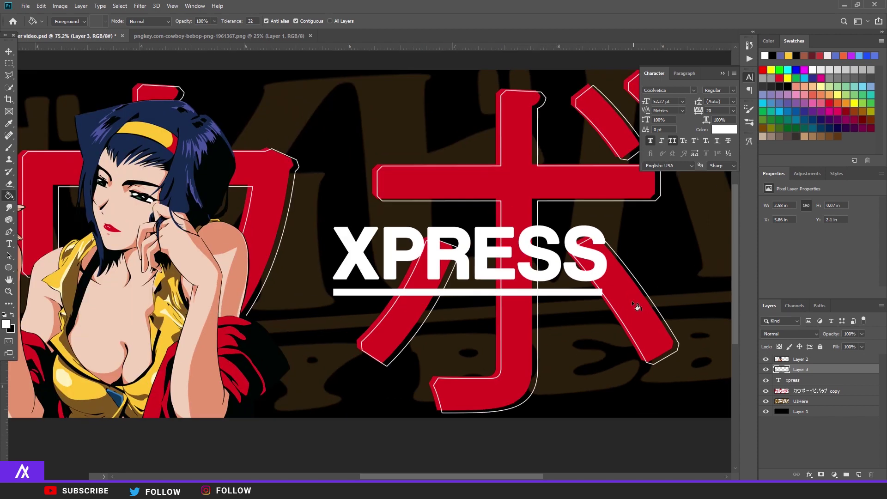
- Move the white underline slightly closer to the title and widen it to about 2.61 in to match the lettering
{"action": "key", "text": "ctrl+t"}
{"action": "scroll", "coordinate": [431, 293], "scroll_direction": "up", "scroll_amount": 2}
{"action": "left_click_drag", "start_coordinate": [430, 292], "coordinate": [429, 289]}
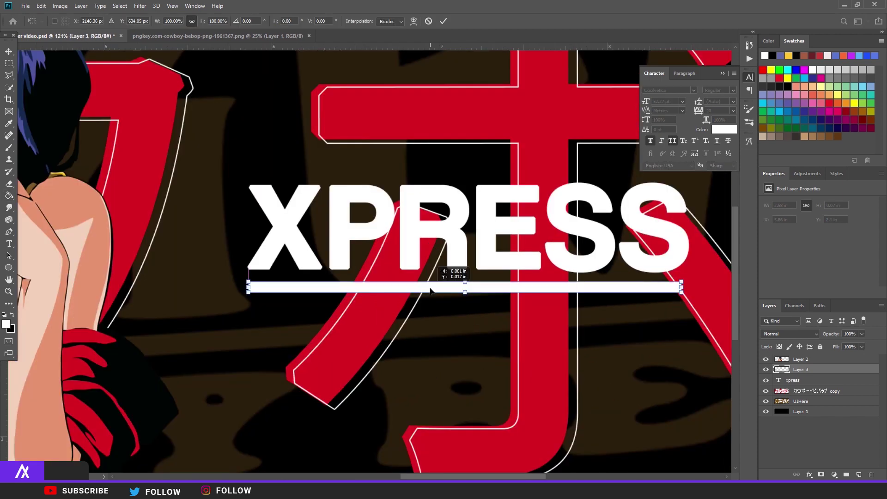
{"action": "left_click_drag", "start_coordinate": [682, 287], "coordinate": [688, 287]}
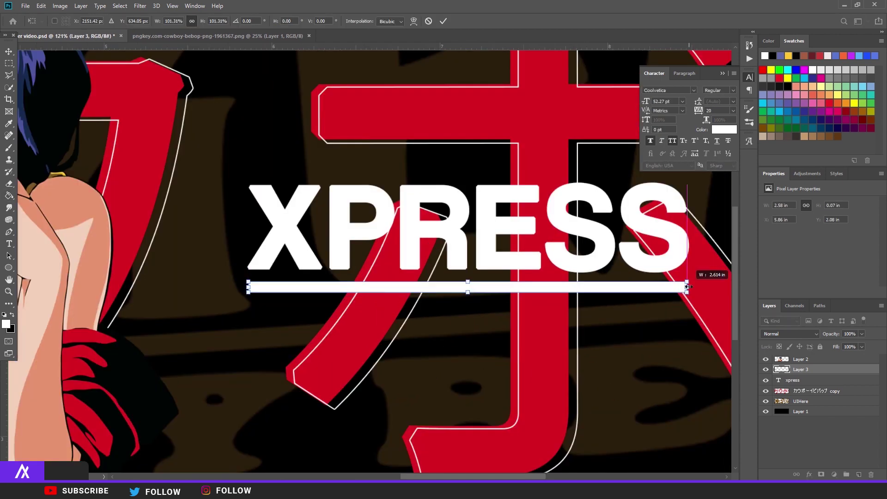
{"action": "key", "text": "Return"}
{"action": "scroll", "coordinate": [538, 282], "scroll_direction": "down", "scroll_amount": 1}
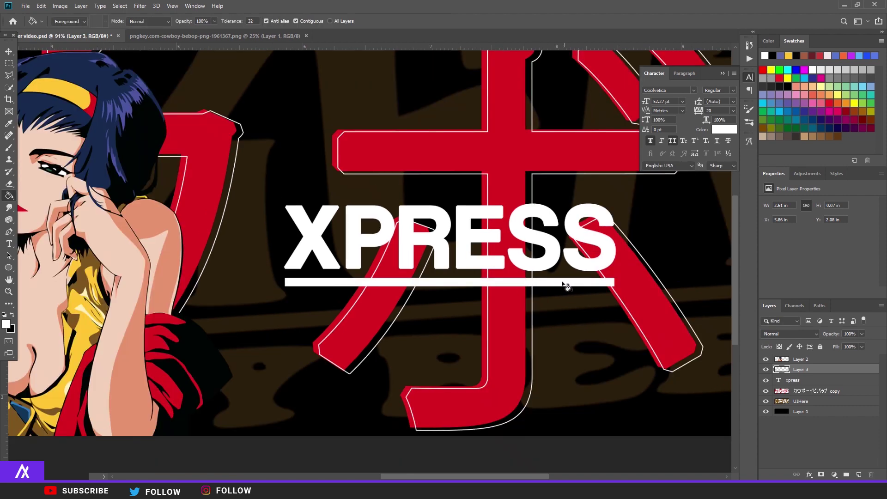
- Duplicate the underline layer twice and stack the copies below the original with even gaps
{"action": "left_click", "coordinate": [9, 51]}
{"action": "key", "text": "ctrl+j"}
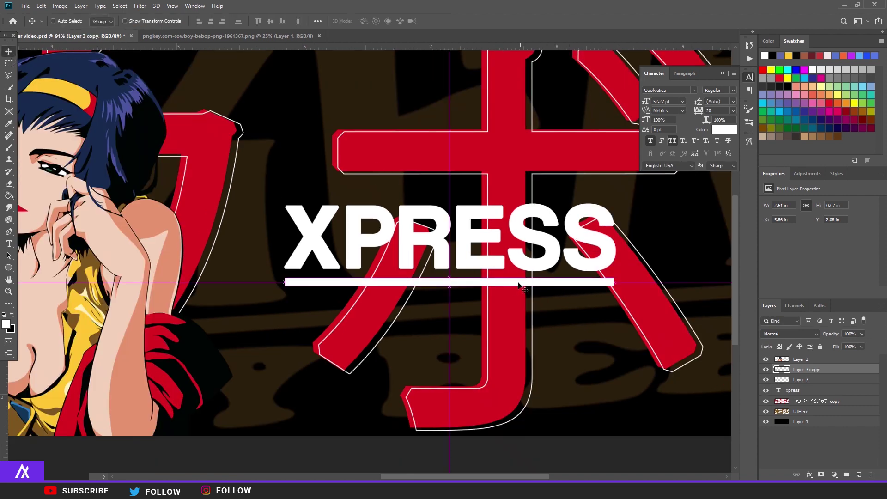
{"action": "left_click_drag", "start_coordinate": [510, 288], "coordinate": [510, 301]}
{"action": "scroll", "coordinate": [599, 305], "scroll_direction": "down", "scroll_amount": 1}
{"action": "scroll", "coordinate": [596, 300], "scroll_direction": "down", "scroll_amount": 3}
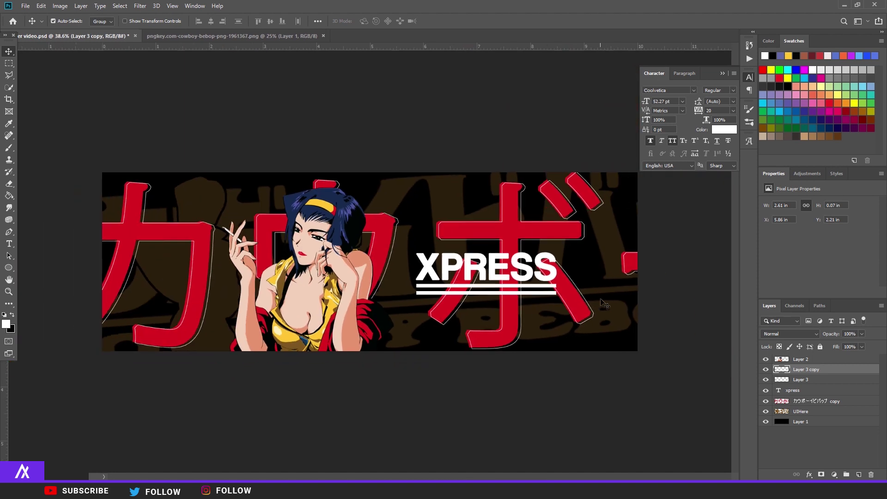
{"action": "scroll", "coordinate": [595, 300], "scroll_direction": "up", "scroll_amount": 4}
{"action": "key", "text": "ctrl+j"}
{"action": "mouse_move", "coordinate": [535, 303]}
{"action": "left_mouse_down"}
{"action": "mouse_move", "coordinate": [526, 303]}
{"action": "mouse_move", "coordinate": [531, 319]}
{"action": "left_mouse_up"}
{"action": "key", "text": "ctrl+r"}
{"action": "key", "text": "ctrl+r"}
- Shorten the lowest underline from its right end to about 1.31 in, half the title's width
{"action": "key", "text": "ctrl+t"}
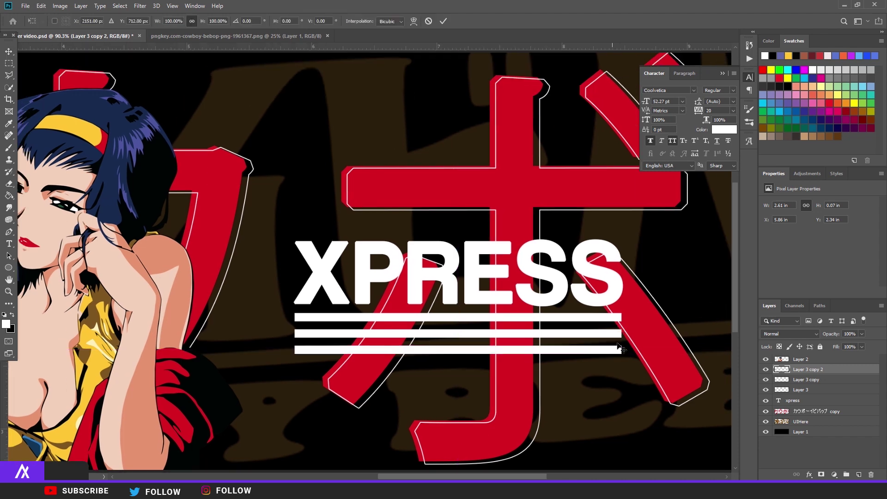
{"action": "left_click_drag", "start_coordinate": [621, 349], "coordinate": [459, 350]}
{"action": "key", "text": "Return"}
{"action": "scroll", "coordinate": [536, 340], "scroll_direction": "down", "scroll_amount": 3}
{"action": "scroll", "coordinate": [538, 341], "scroll_direction": "down", "scroll_amount": 2}
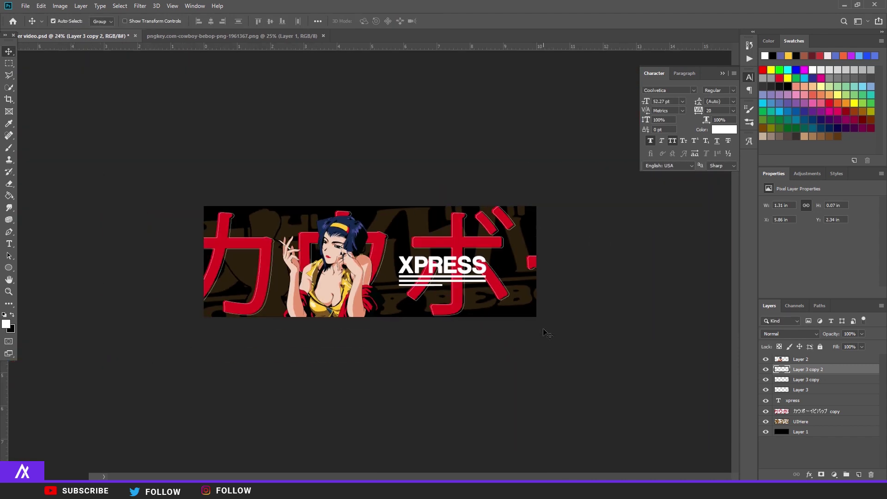
{"action": "scroll", "coordinate": [550, 335], "scroll_direction": "up", "scroll_amount": 3}
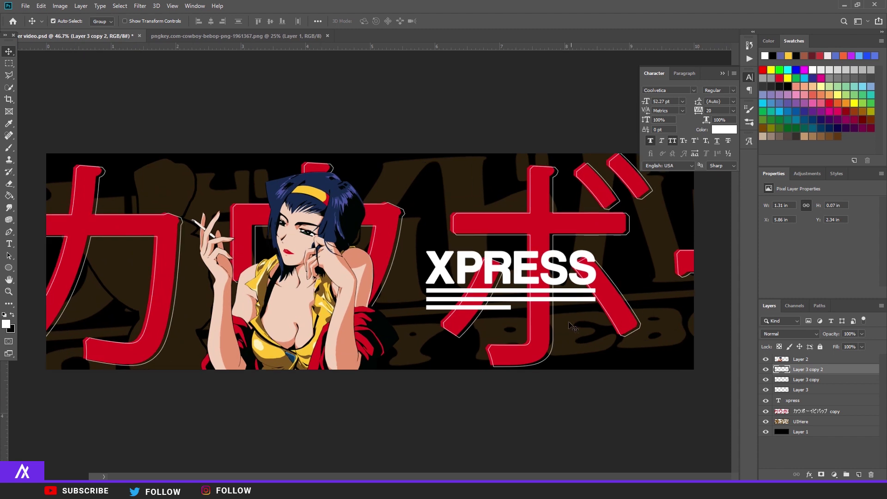
- Add a new layer beneath the character and paint soft red glows along the banner's edges with a 2165 px brush
{"action": "left_click", "coordinate": [858, 475]}
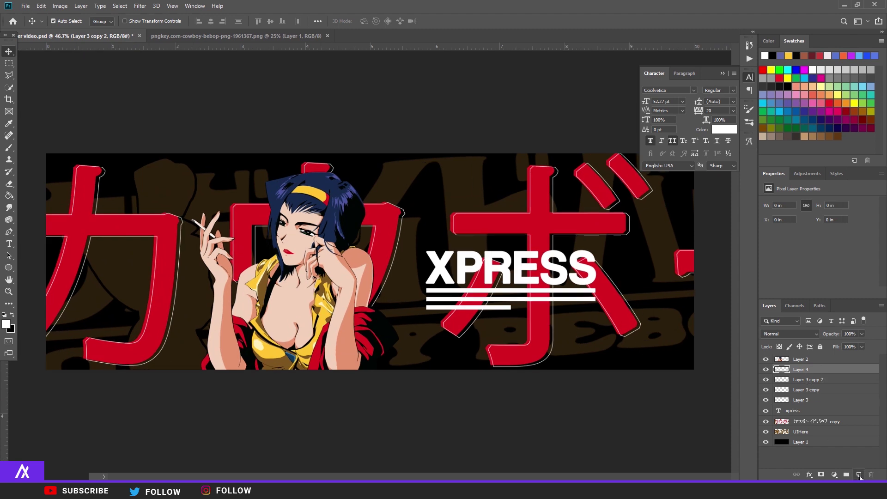
{"action": "left_click", "coordinate": [9, 148]}
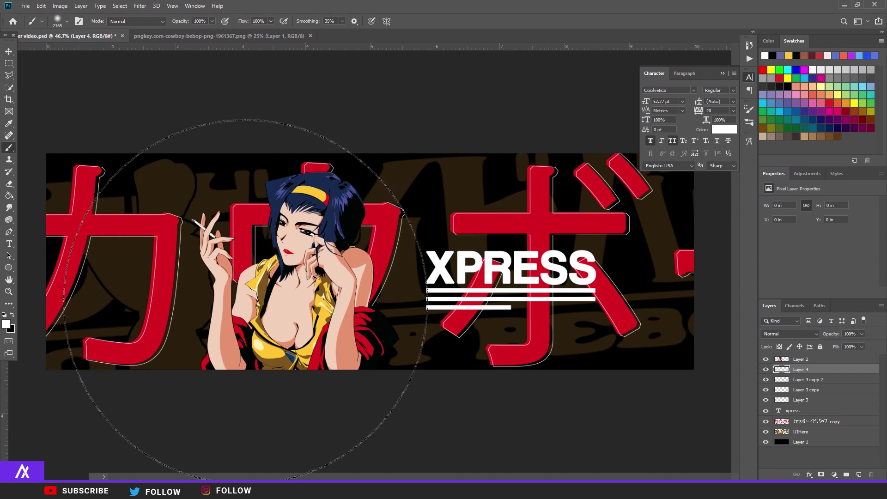
{"action": "scroll", "coordinate": [268, 264], "scroll_direction": "down", "scroll_amount": 3}
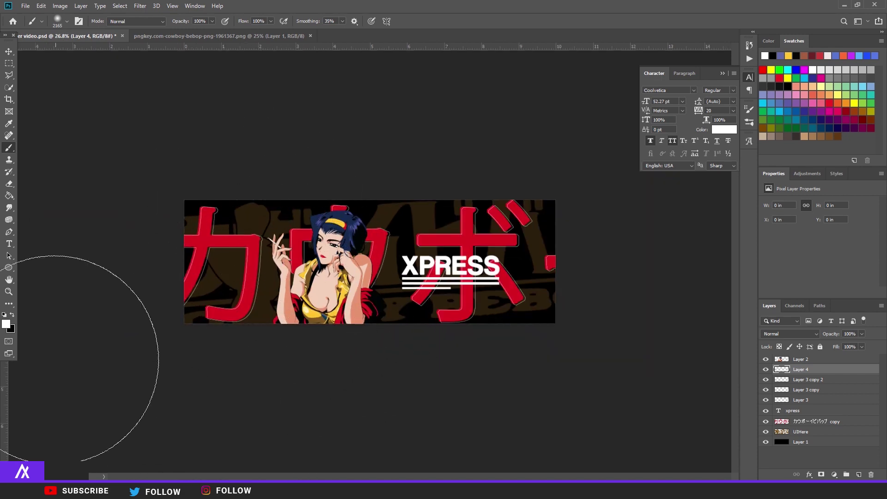
{"action": "left_click", "coordinate": [6, 324]}
{"action": "left_click", "coordinate": [271, 272]}
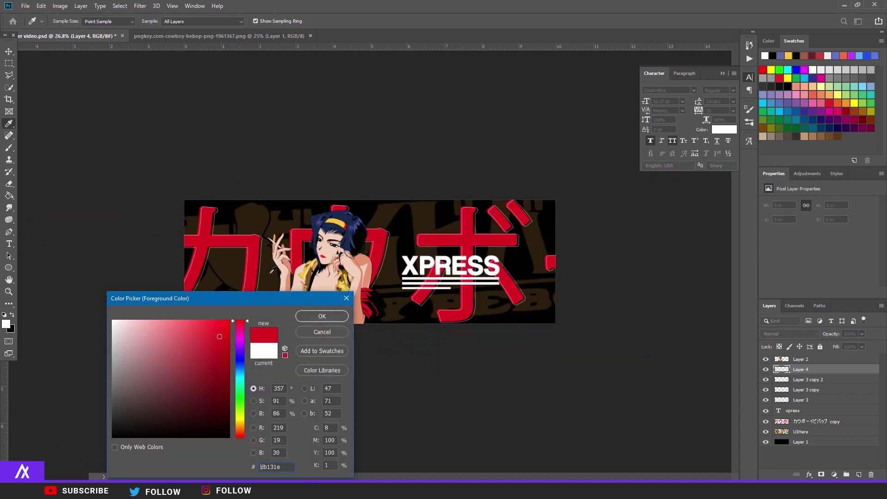
{"action": "left_click", "coordinate": [322, 316]}
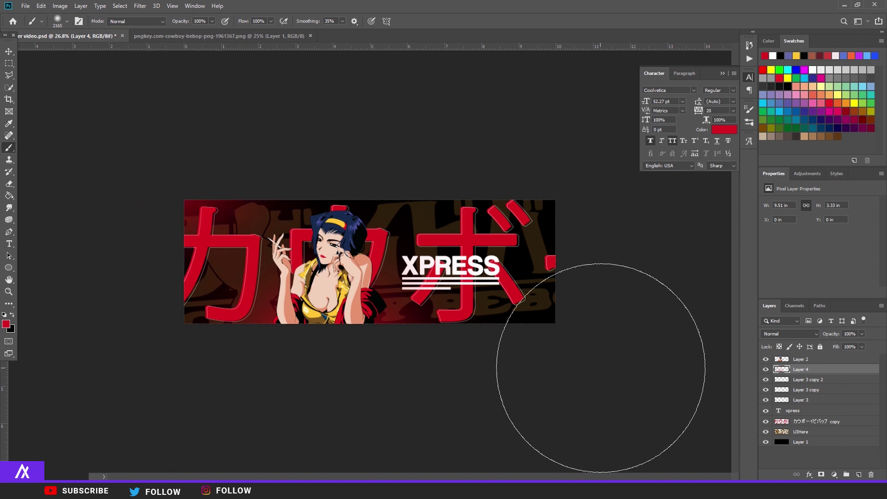
{"action": "scroll", "coordinate": [492, 111], "scroll_direction": "up", "scroll_amount": 2}
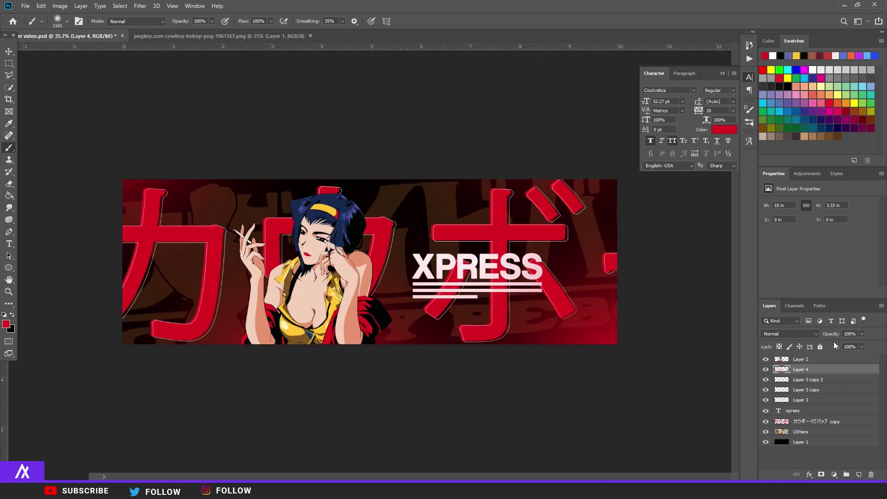
- Set the red glow layer's blend mode to Screen and lower its opacity
{"action": "left_click", "coordinate": [806, 333]}
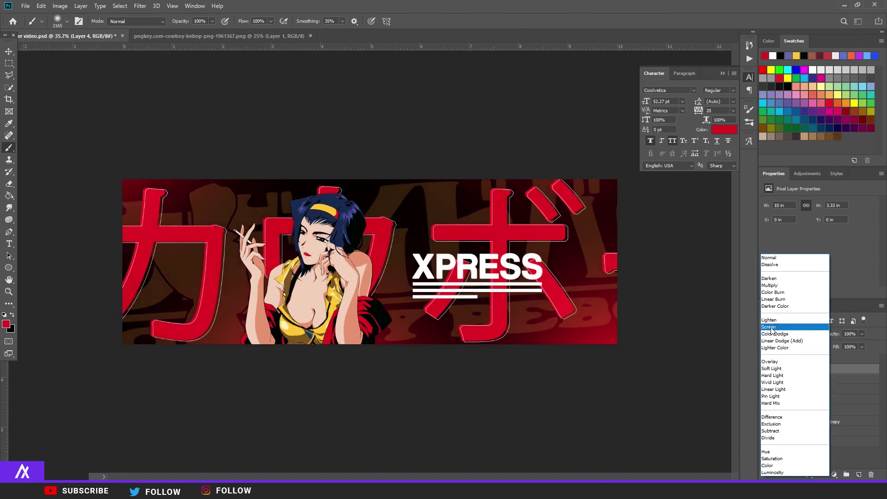
{"action": "left_click", "coordinate": [785, 307]}
{"action": "left_click", "coordinate": [802, 332]}
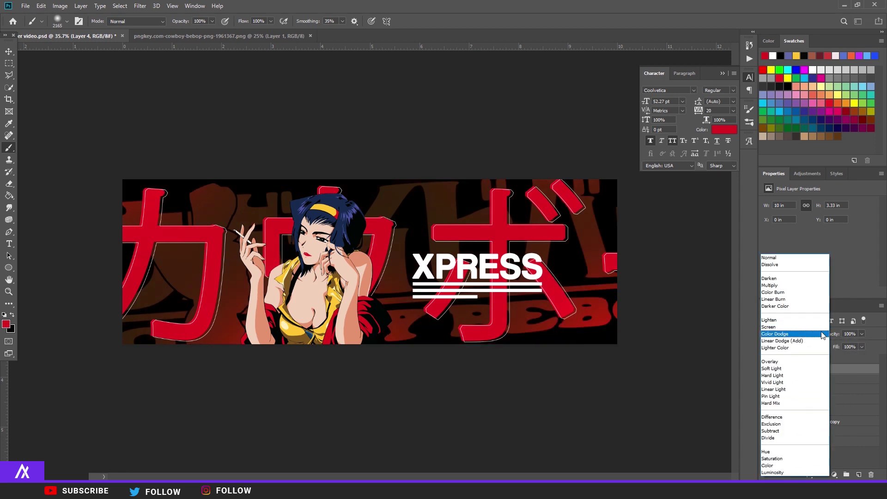
{"action": "left_click", "coordinate": [808, 327]}
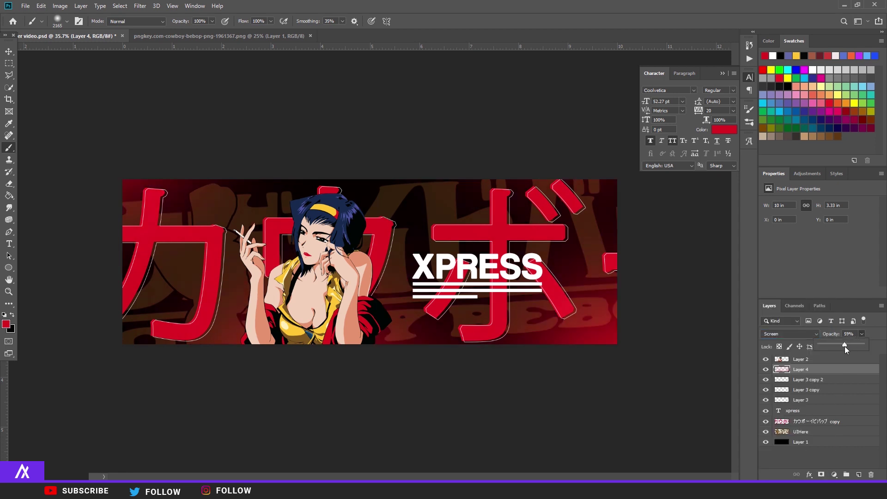
- Add another layer above the red glow and paint soft white glows along the banner's edges with the large brush
{"action": "left_click", "coordinate": [861, 474]}
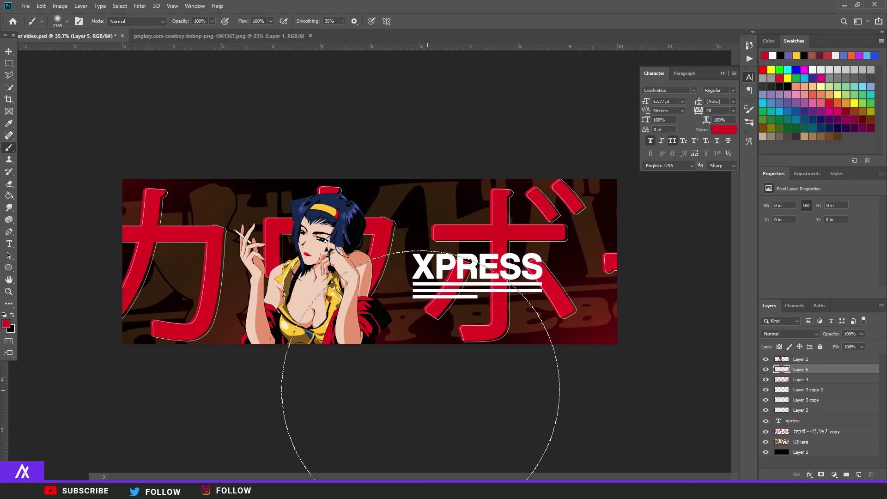
{"action": "left_click", "coordinate": [4, 315]}
{"action": "left_click", "coordinate": [12, 314]}
{"action": "scroll", "coordinate": [155, 363], "scroll_direction": "down", "scroll_amount": 3}
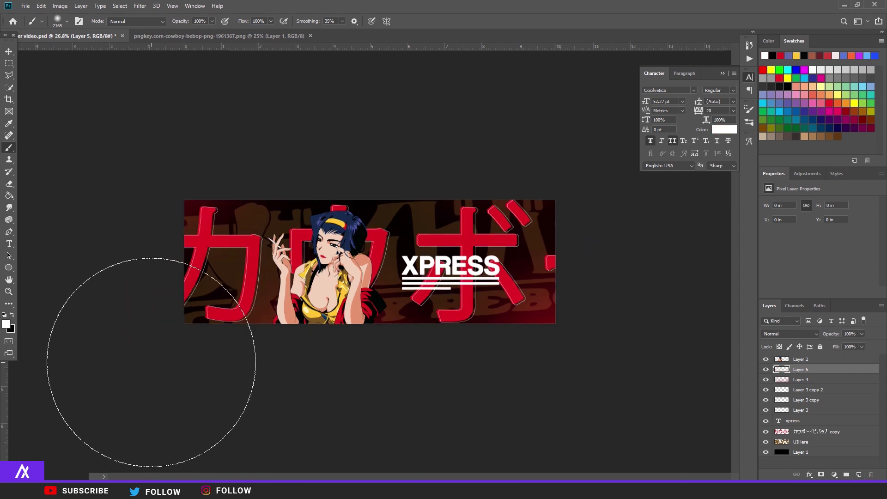
{"action": "left_click", "coordinate": [120, 348]}
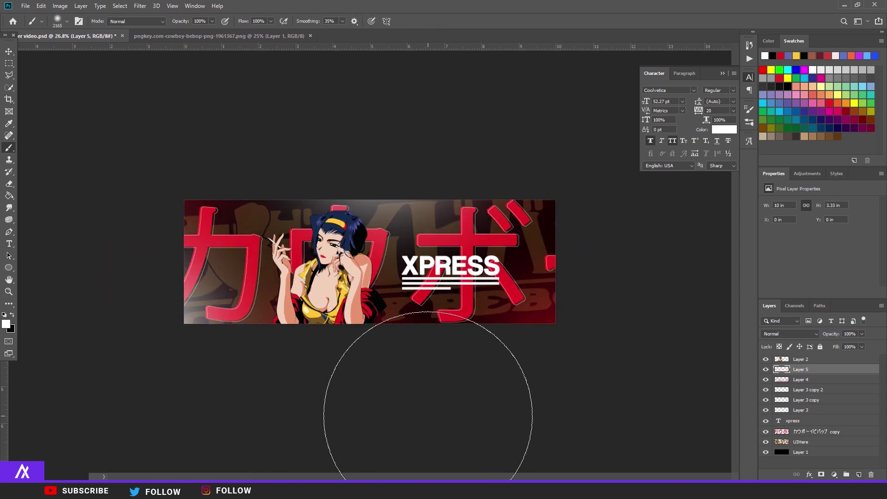
{"action": "left_click", "coordinate": [439, 376]}
- Set the white glow layer's blend mode to Screen and reduce its opacity
{"action": "left_click", "coordinate": [783, 336]}
{"action": "left_click", "coordinate": [768, 422]}
{"action": "left_click", "coordinate": [785, 334]}
{"action": "left_click", "coordinate": [775, 332]}
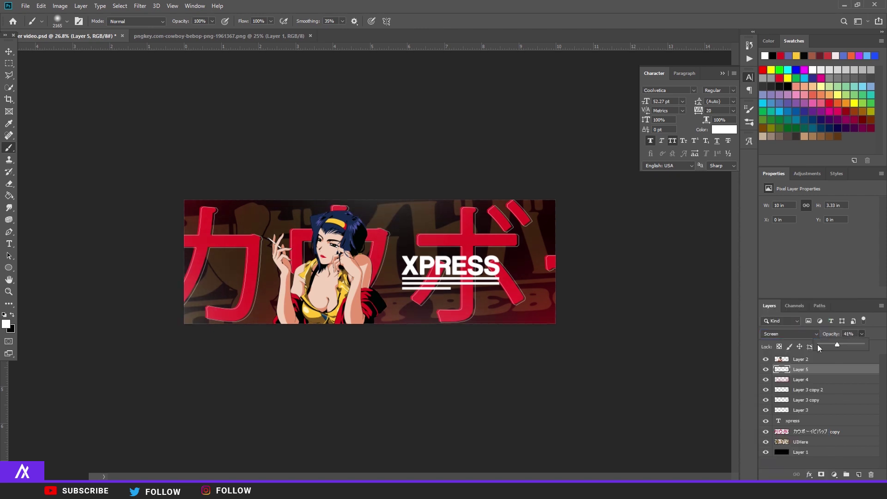
{"action": "scroll", "coordinate": [401, 320], "scroll_direction": "up", "scroll_amount": 4}
- Select every layer from the character down to the black background and merge them into one layer
{"action": "left_click", "coordinate": [818, 360]}
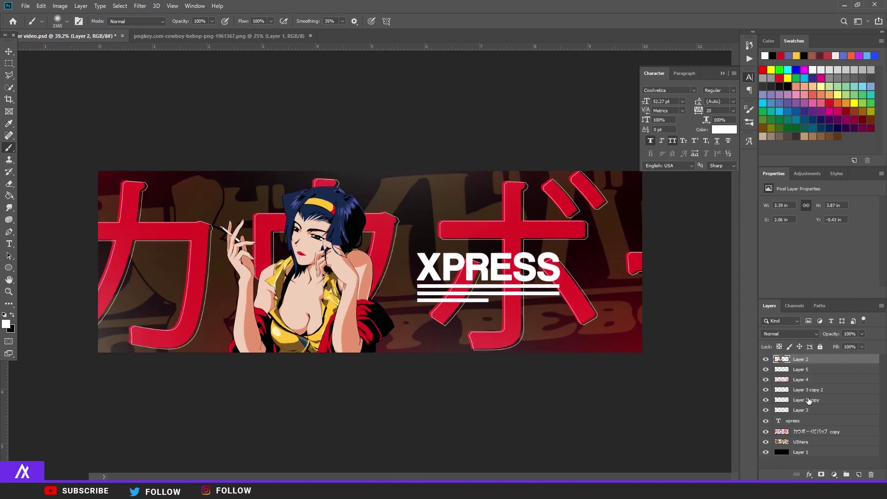
{"action": "left_click", "coordinate": [808, 454], "text": "shift"}
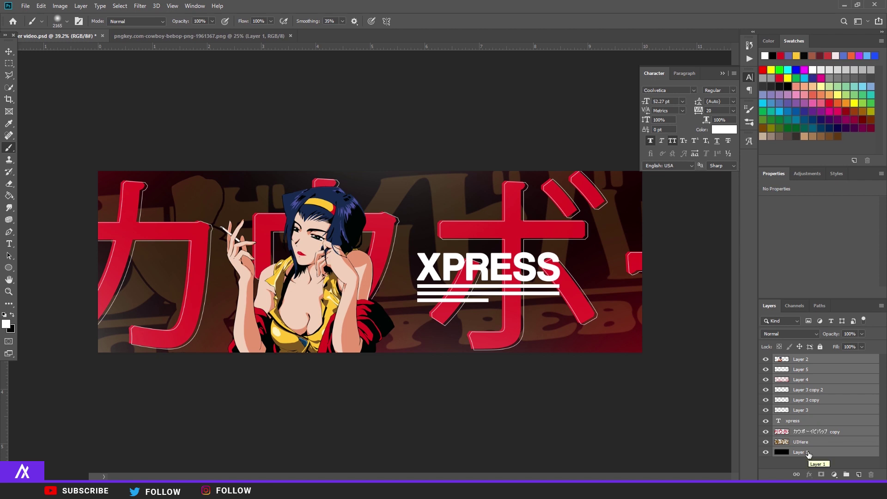
{"action": "left_click", "coordinate": [840, 363]}
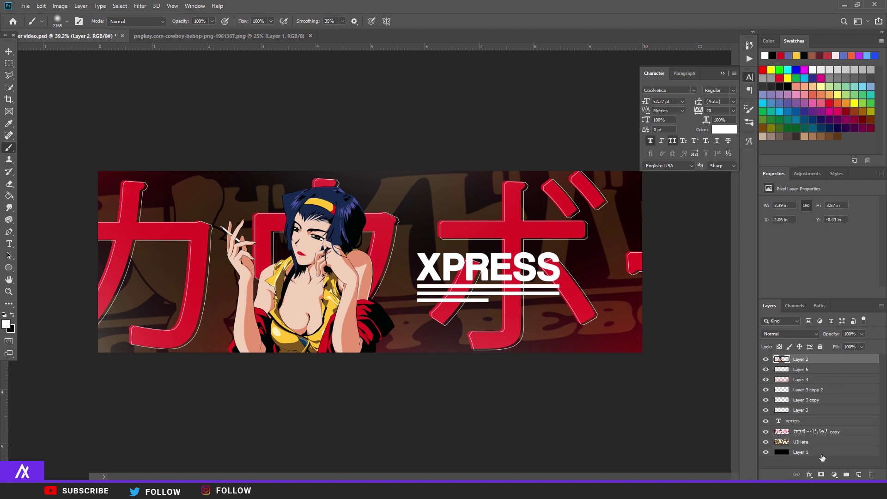
{"action": "left_click", "coordinate": [821, 455], "text": "shift"}
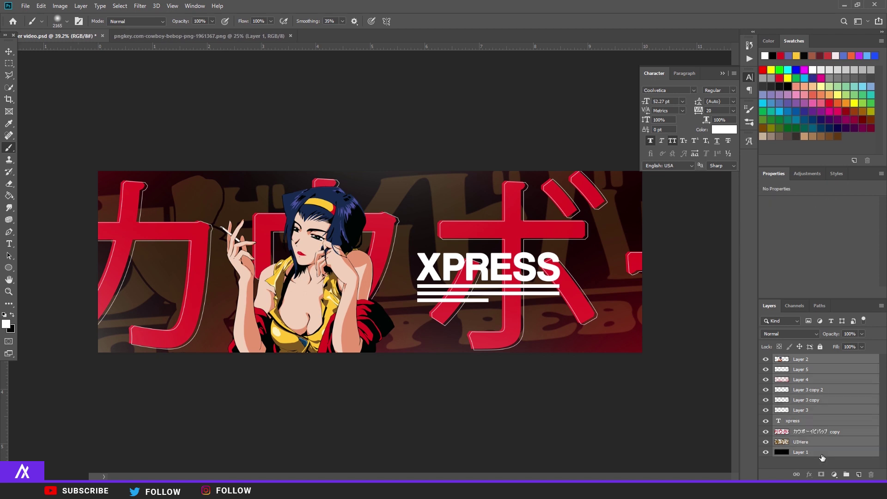
{"action": "key", "text": "ctrl+e"}
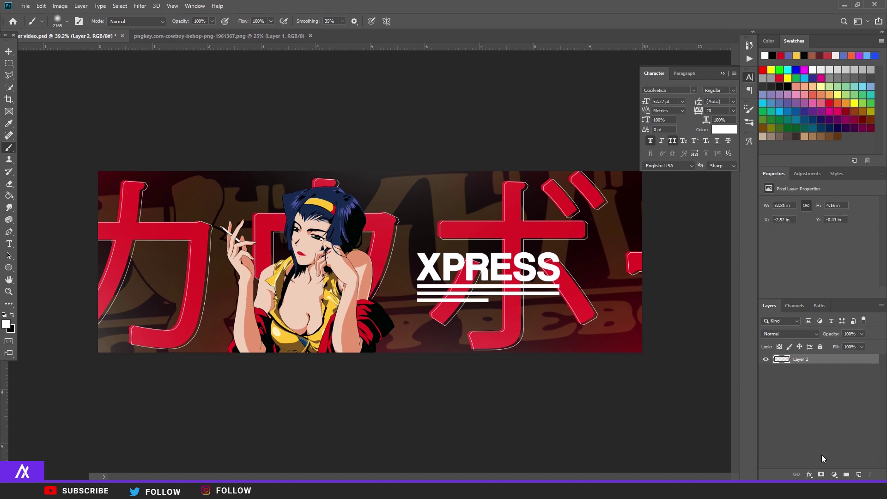
- Duplicate the merged banner layer and add uniform noise of 8.69% to the copy
{"action": "key", "text": "ctrl+j"}
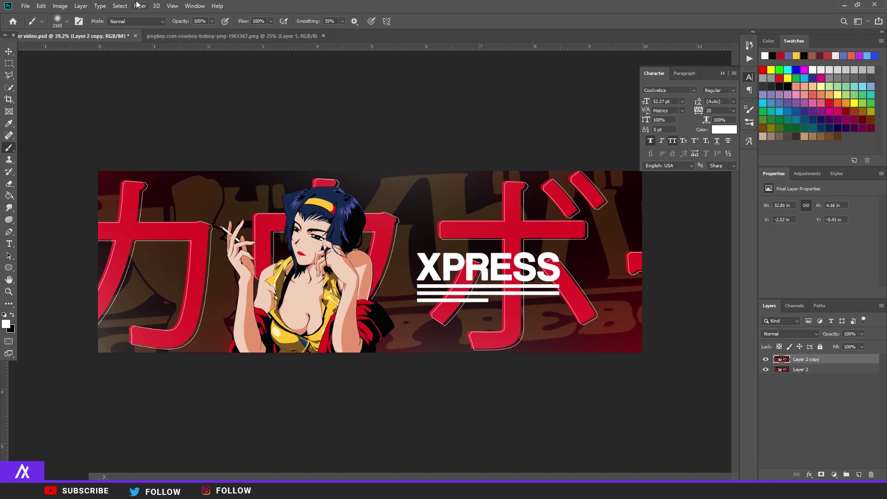
{"action": "left_click", "coordinate": [140, 5]}
{"action": "mouse_move", "coordinate": [217, 142]}
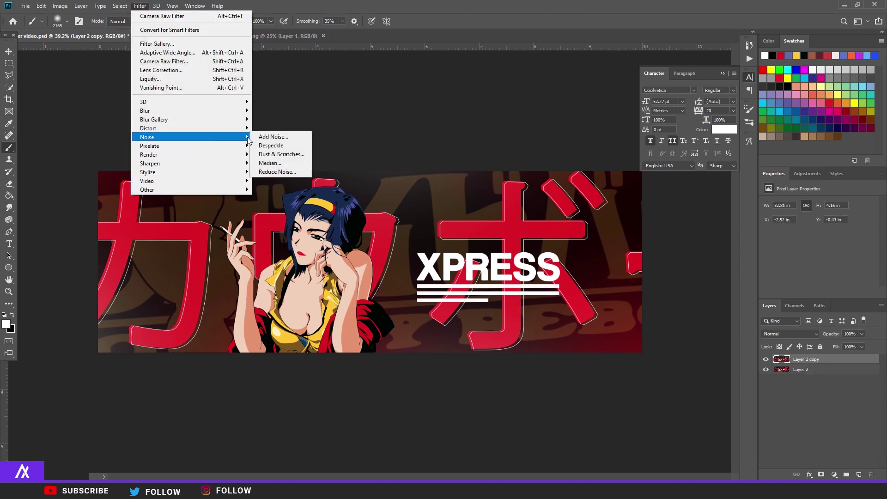
{"action": "left_click", "coordinate": [266, 138]}
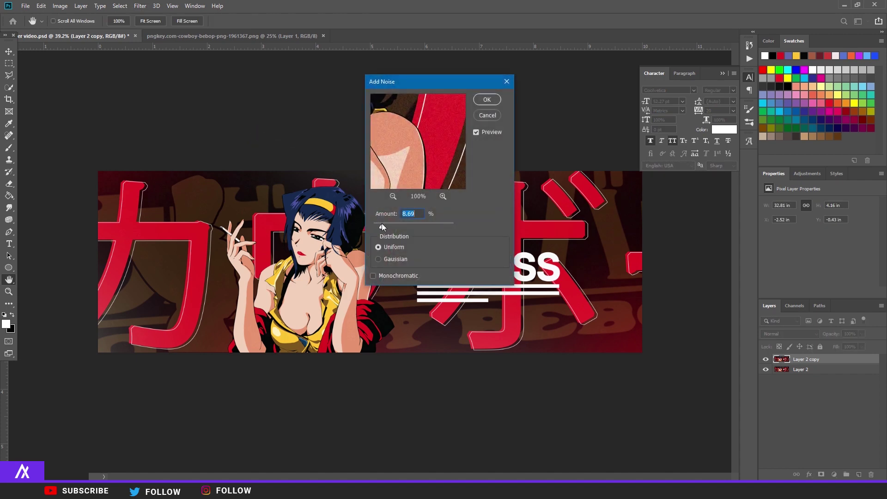
{"action": "left_click", "coordinate": [480, 99]}
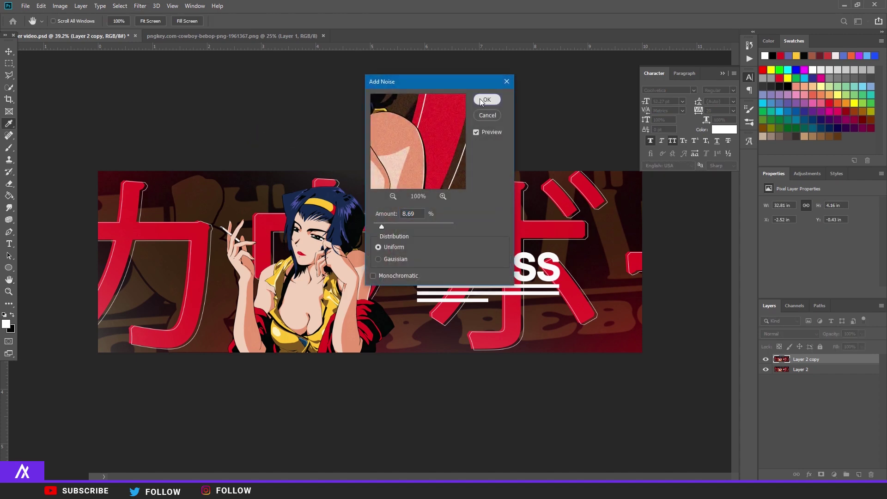
{"action": "scroll", "coordinate": [388, 256], "scroll_direction": "up", "scroll_amount": 3}
{"action": "key", "text": "v"}
{"action": "scroll", "coordinate": [426, 264], "scroll_direction": "up", "scroll_amount": 3}
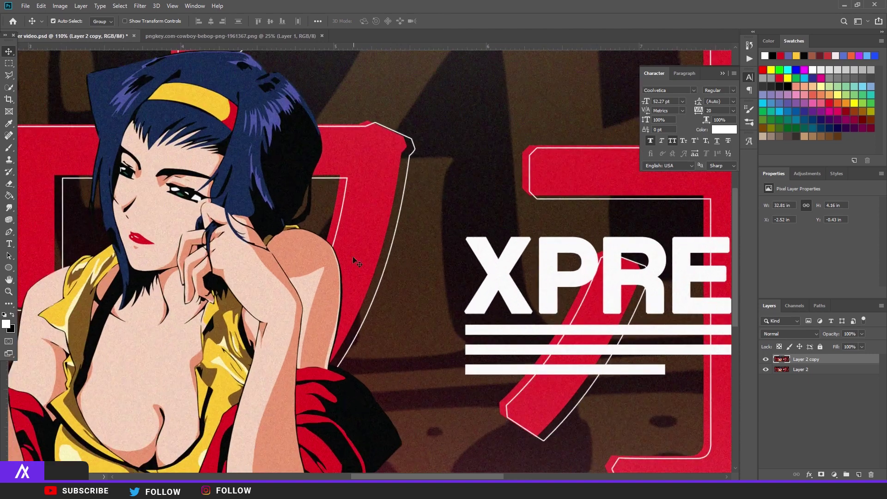
{"action": "scroll", "coordinate": [342, 253], "scroll_direction": "down", "scroll_amount": 3}
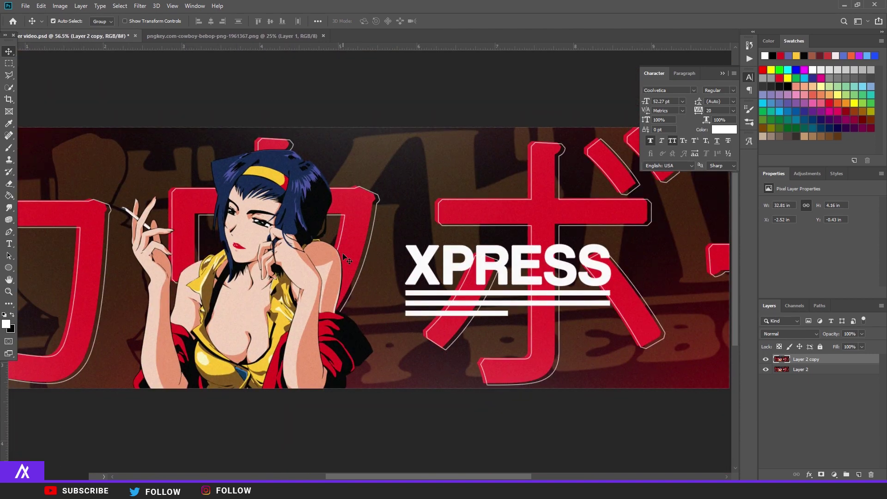
{"action": "scroll", "coordinate": [347, 260], "scroll_direction": "down", "scroll_amount": 2}
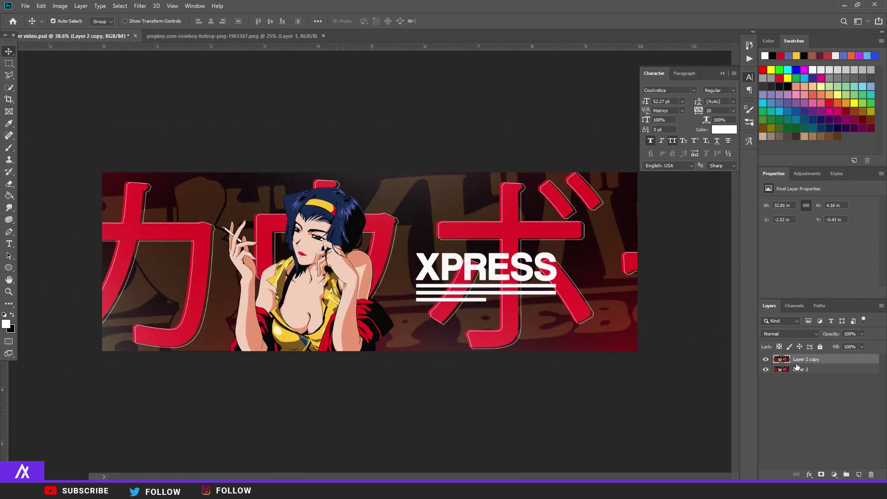
- Duplicate the noisy layer and set its Camera Raw temperature +3, contrast +10, highlights +3, shadows -8, whites +8, blacks -6 and clarity +14
{"action": "key", "text": "ctrl+j"}
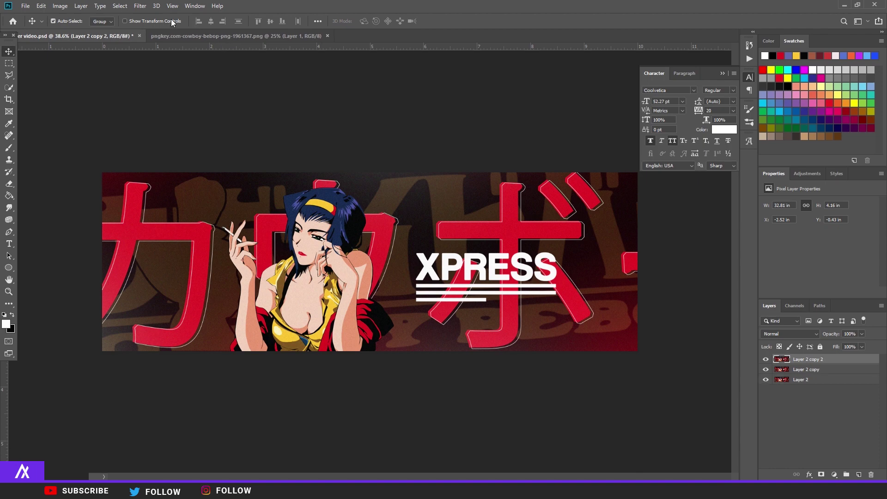
{"action": "left_click", "coordinate": [140, 5]}
{"action": "left_click", "coordinate": [178, 61]}
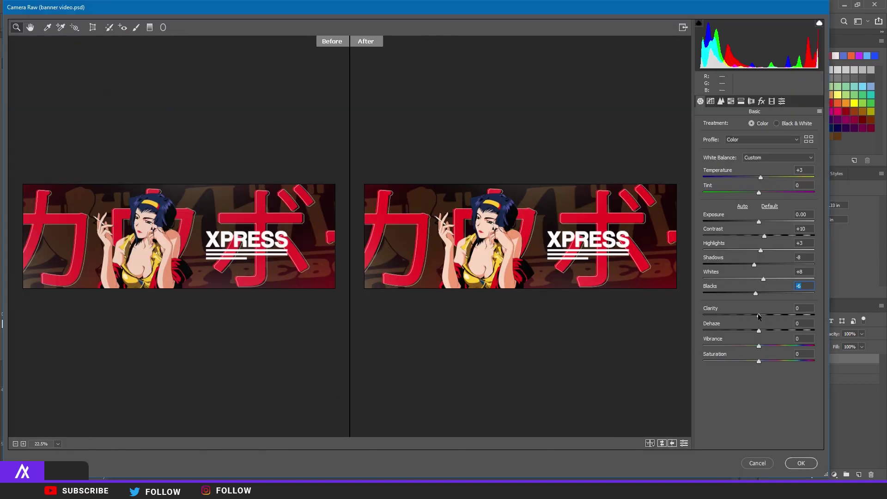
{"action": "left_click_drag", "start_coordinate": [758, 315], "coordinate": [765, 315]}
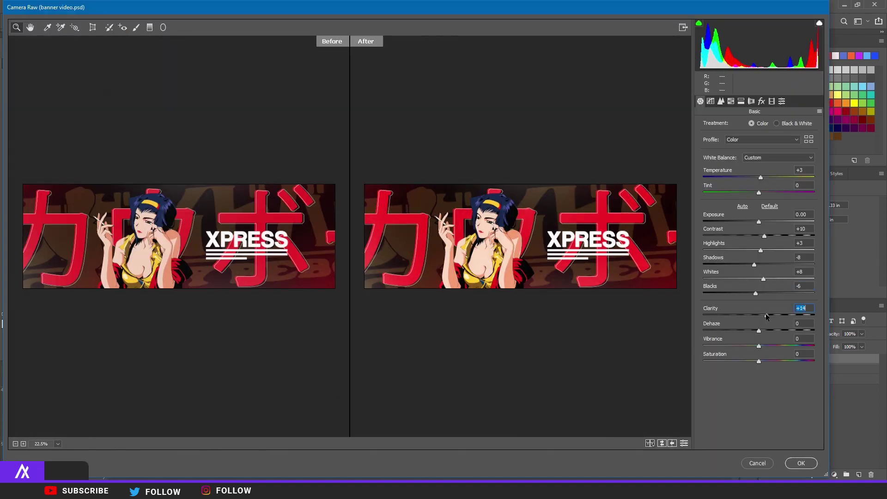
- Shift the hue of the Reds to about +16 in the Camera Raw HSL adjustments
{"action": "left_click", "coordinate": [722, 101]}
{"action": "left_click", "coordinate": [710, 101]}
{"action": "left_click", "coordinate": [730, 101]}
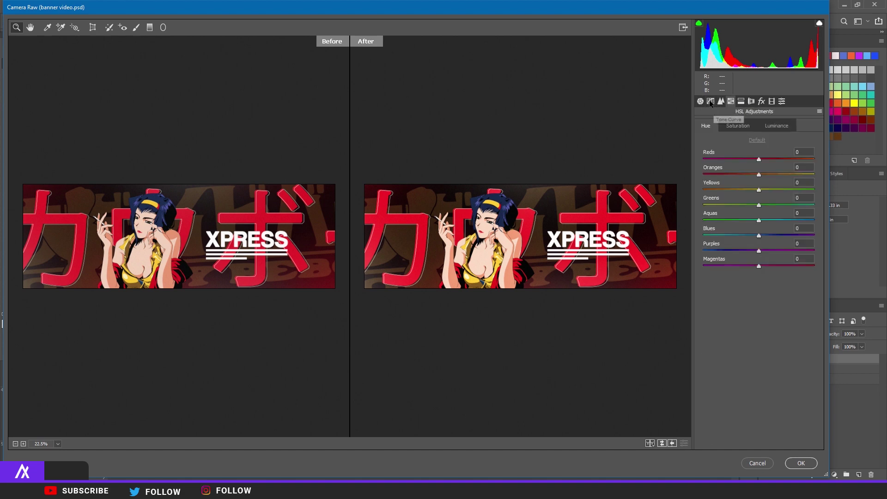
{"action": "left_click", "coordinate": [711, 102]}
{"action": "left_click", "coordinate": [731, 102]}
{"action": "mouse_move", "coordinate": [758, 160]}
{"action": "left_mouse_down"}
{"action": "mouse_move", "coordinate": [731, 159]}
{"action": "mouse_move", "coordinate": [769, 160]}
{"action": "left_mouse_up"}
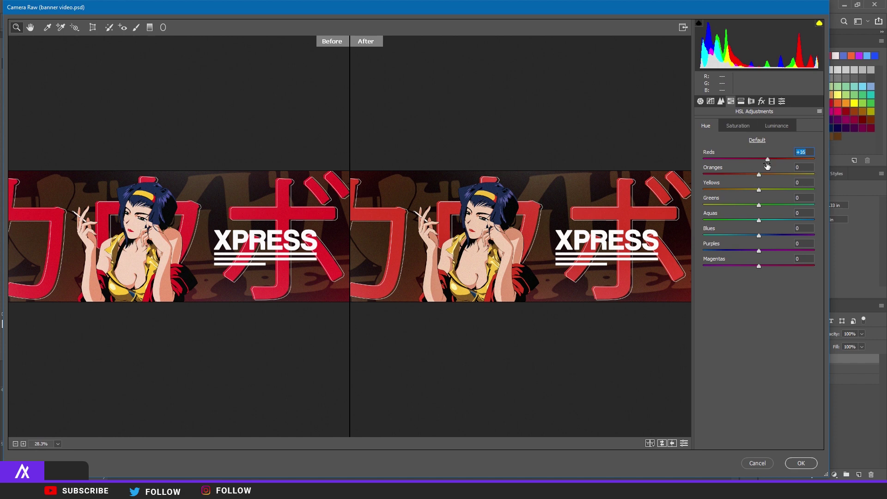
- Split-tone the banner's highlights with hue 215 and saturation 14
{"action": "left_click", "coordinate": [741, 101]}
{"action": "left_click_drag", "start_coordinate": [703, 138], "coordinate": [773, 138]}
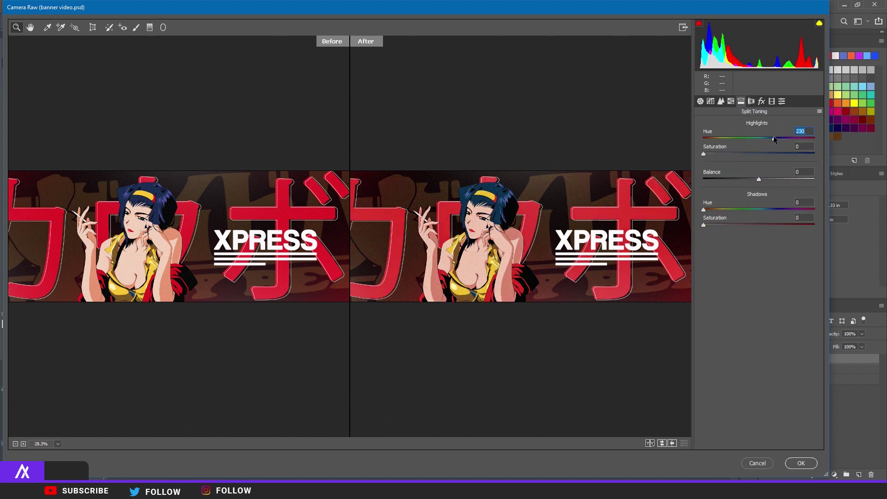
{"action": "left_click", "coordinate": [719, 154]}
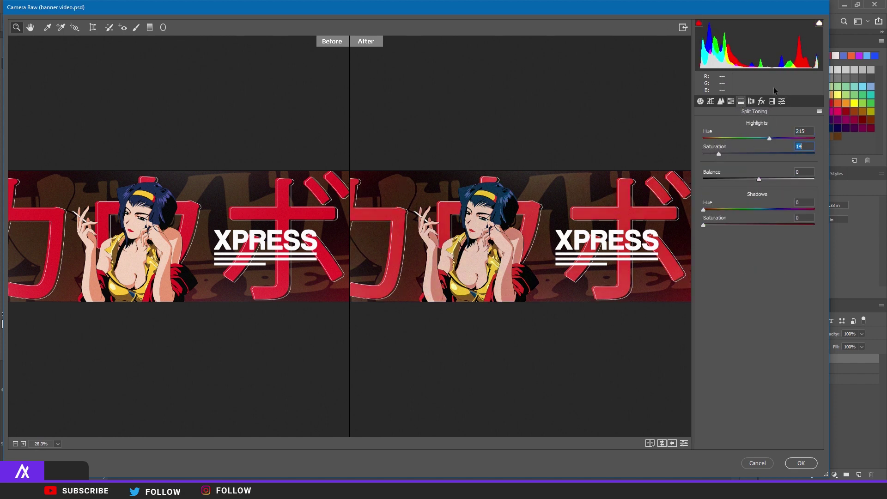
- Choose the High Contrast & Detail colour preset and apply the Camera Raw filter
{"action": "left_click", "coordinate": [772, 101]}
{"action": "left_click", "coordinate": [782, 101]}
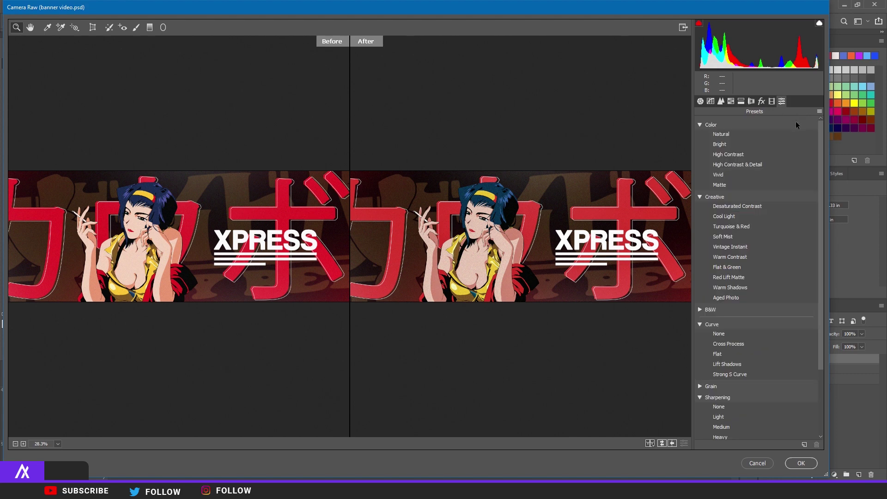
{"action": "left_click", "coordinate": [744, 165]}
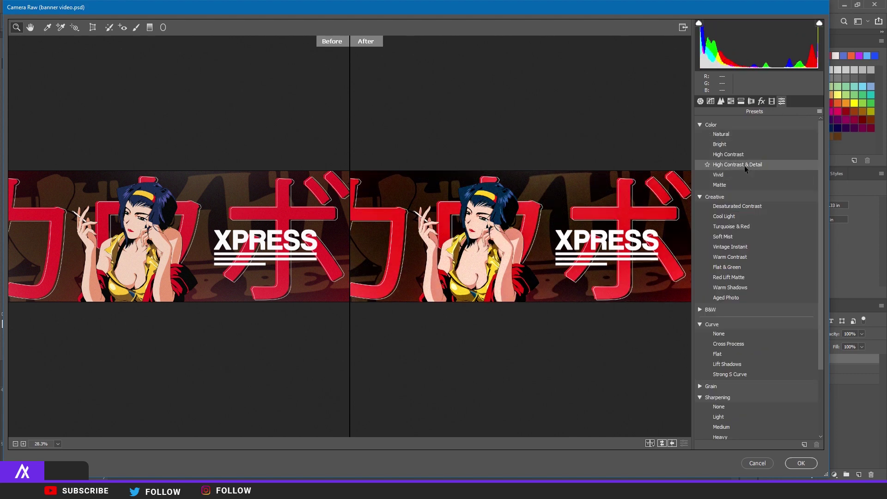
{"action": "left_click", "coordinate": [796, 465]}
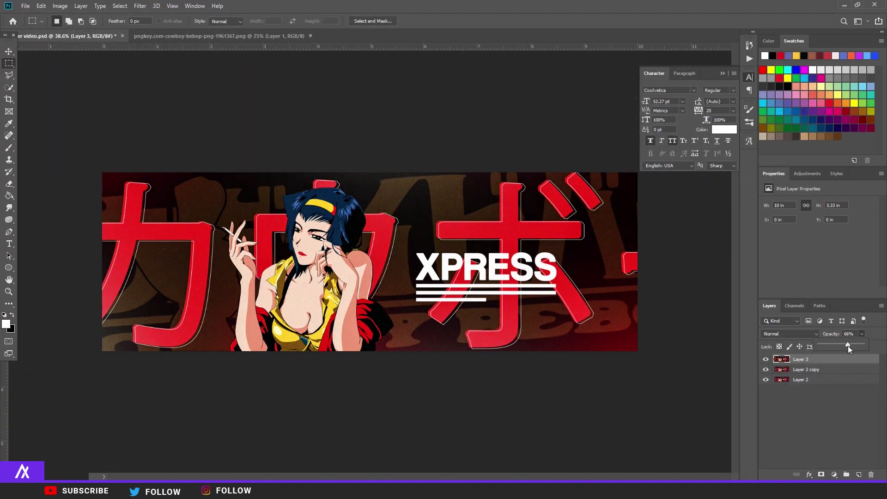
- Lower the graded layer's opacity to 58% and merge it with the noisy layer beneath
{"action": "left_click_drag", "start_coordinate": [847, 346], "coordinate": [845, 346]}
{"action": "left_click", "coordinate": [821, 369]}
{"action": "left_click", "coordinate": [824, 362], "text": "shift"}
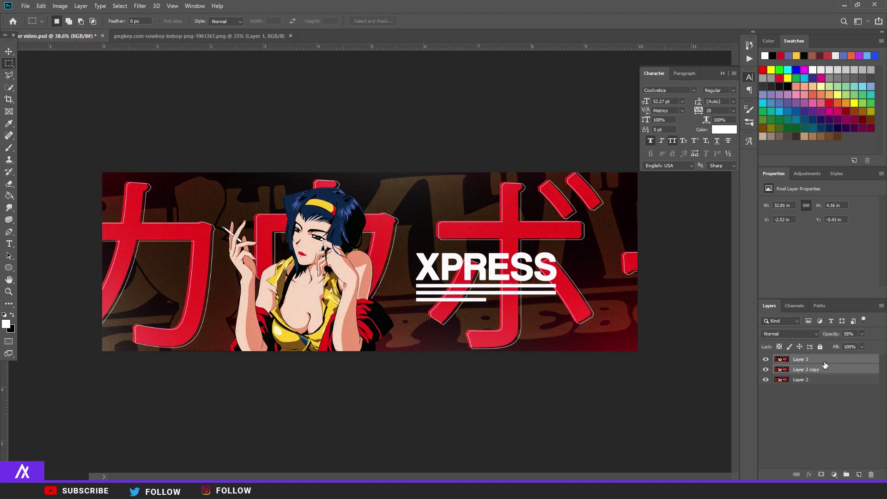
{"action": "key", "text": "ctrl+e"}
- Add a new layer on top and set up a soft black brush of about 511 px
{"action": "scroll", "coordinate": [564, 369], "scroll_direction": "up", "scroll_amount": 2}
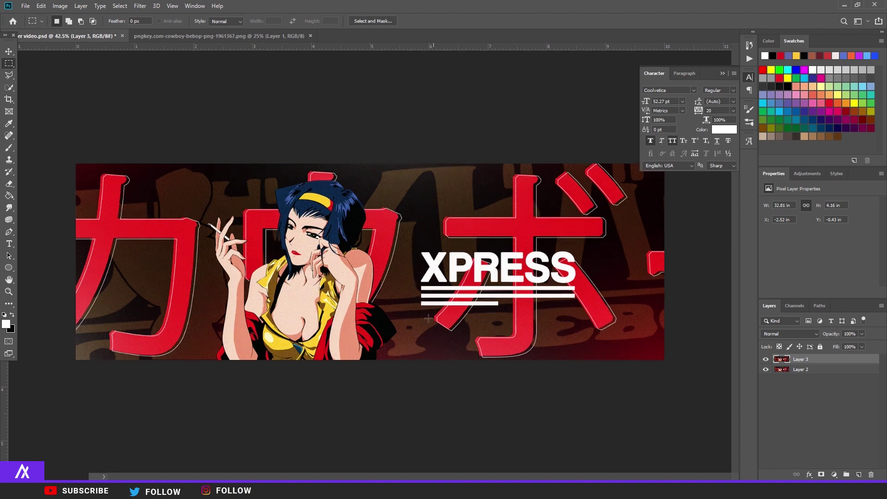
{"action": "left_click", "coordinate": [858, 473]}
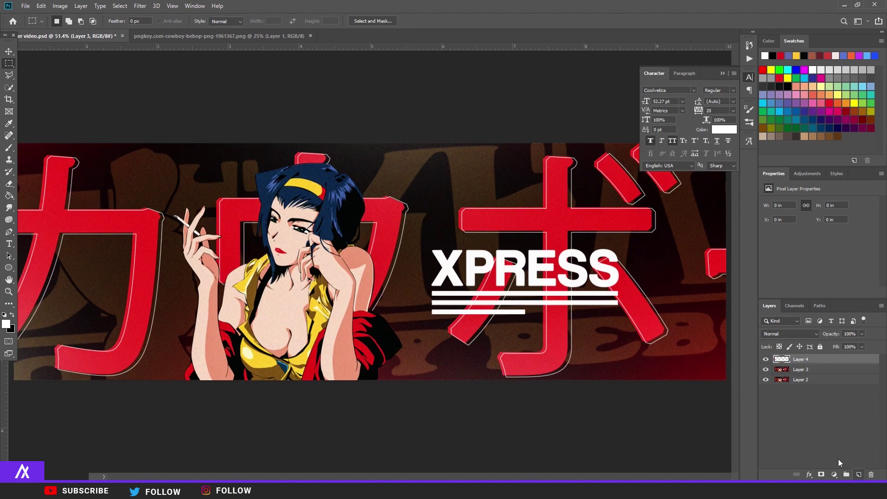
{"action": "scroll", "coordinate": [378, 293], "scroll_direction": "down", "scroll_amount": 2}
{"action": "key", "text": "b"}
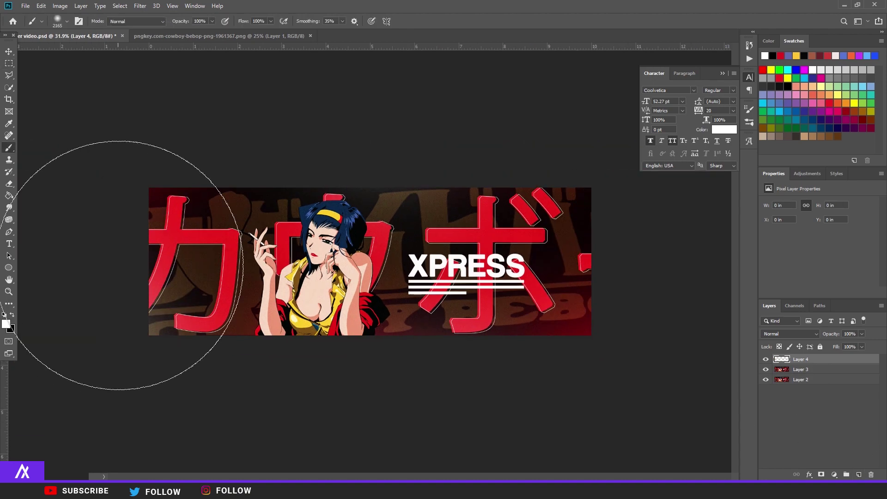
{"action": "scroll", "coordinate": [185, 249], "scroll_direction": "down", "scroll_amount": 1}
{"action": "left_click", "coordinate": [12, 314]}
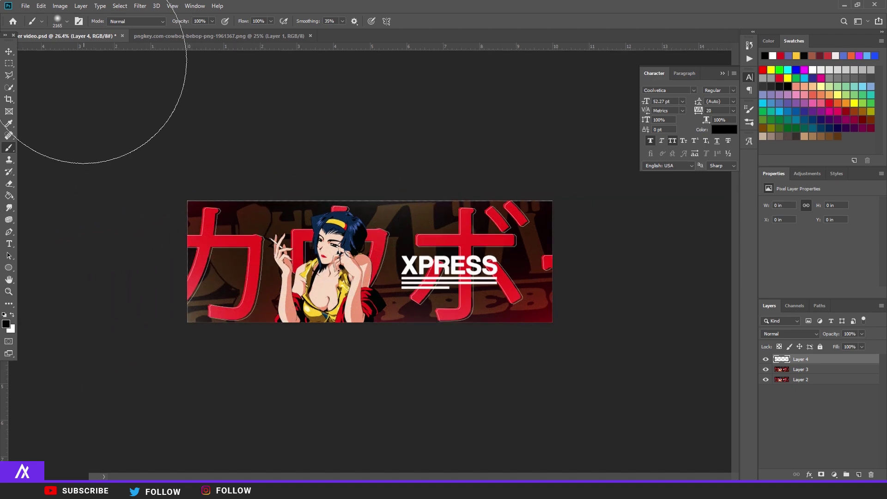
{"action": "left_click", "coordinate": [67, 21]}
{"action": "left_click_drag", "start_coordinate": [110, 48], "coordinate": [101, 50]}
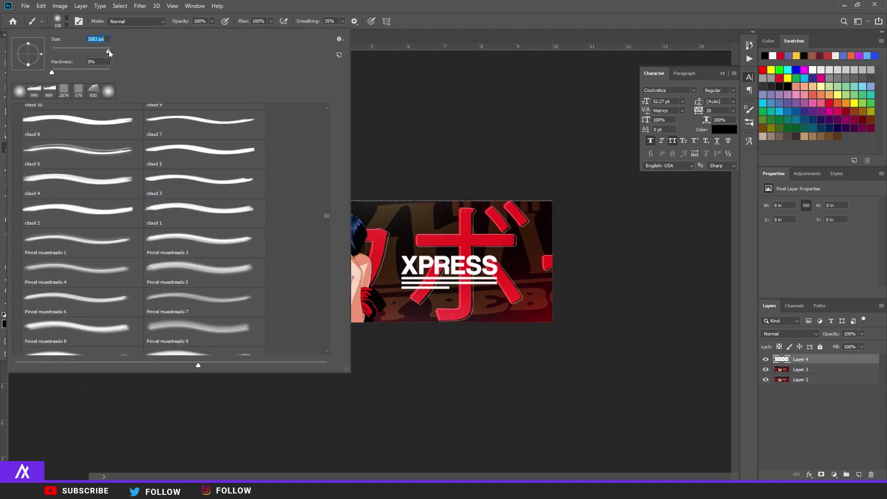
{"action": "left_click", "coordinate": [109, 48]}
{"action": "left_click_drag", "start_coordinate": [108, 48], "coordinate": [105, 49]}
{"action": "key", "text": "Return"}
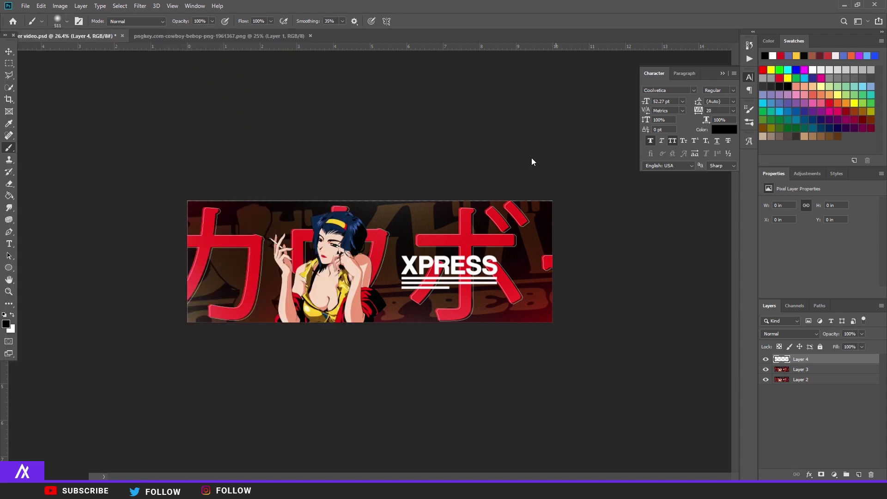
- Paint black shading down both side edges of the banner and reduce that layer's opacity to 34%
{"action": "left_click_drag", "start_coordinate": [531, 162], "coordinate": [536, 346]}
{"action": "left_click_drag", "start_coordinate": [161, 156], "coordinate": [160, 309]}
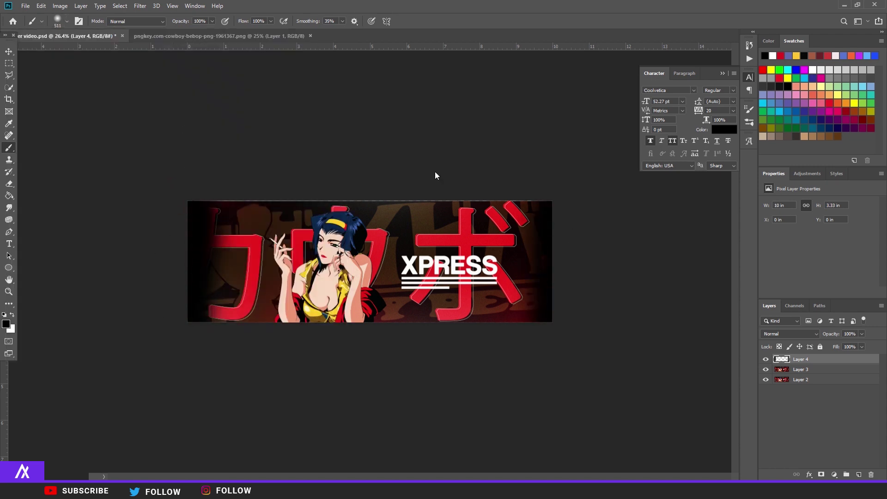
{"action": "left_click", "coordinate": [861, 333]}
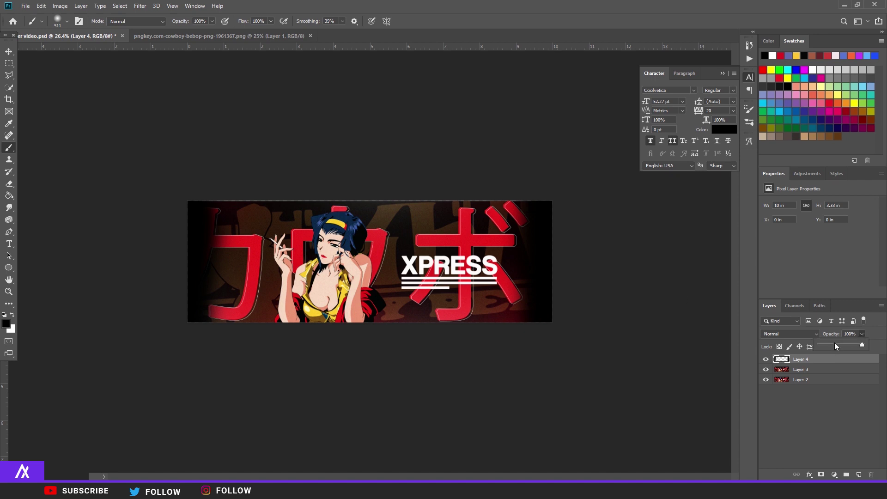
{"action": "left_click_drag", "start_coordinate": [862, 344], "coordinate": [834, 345]}
{"action": "scroll", "coordinate": [478, 258], "scroll_direction": "up", "scroll_amount": 4}
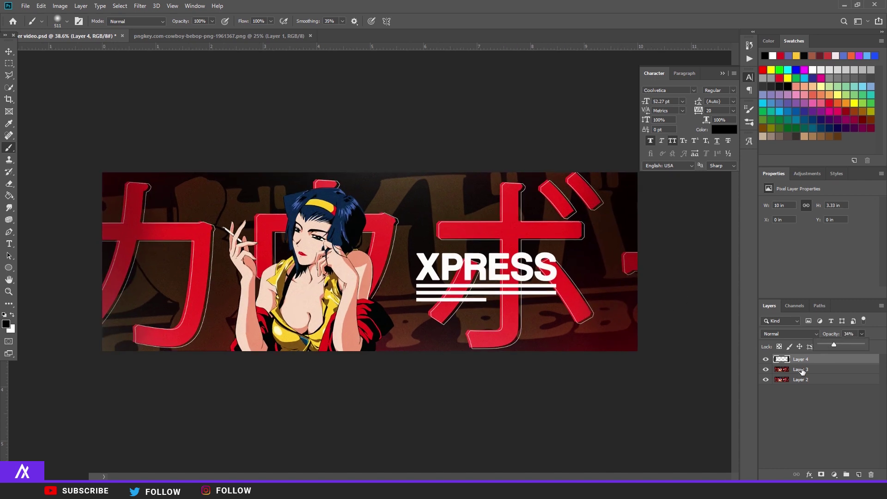
- Merge the shading layer with the two banner layers below it
{"action": "left_click", "coordinate": [802, 369], "text": "ctrl"}
{"action": "left_click", "coordinate": [804, 382], "text": "shift"}
{"action": "key", "text": "ctrl+e"}
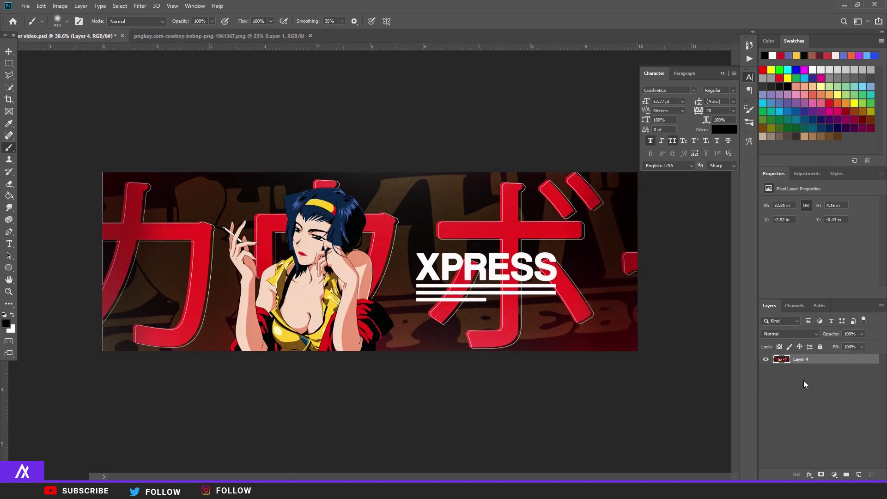
- Duplicate the merged layer and turn off the copy's green and blue channels in its blending options
{"action": "key", "text": "ctrl+j"}
{"action": "double_click", "coordinate": [846, 361]}
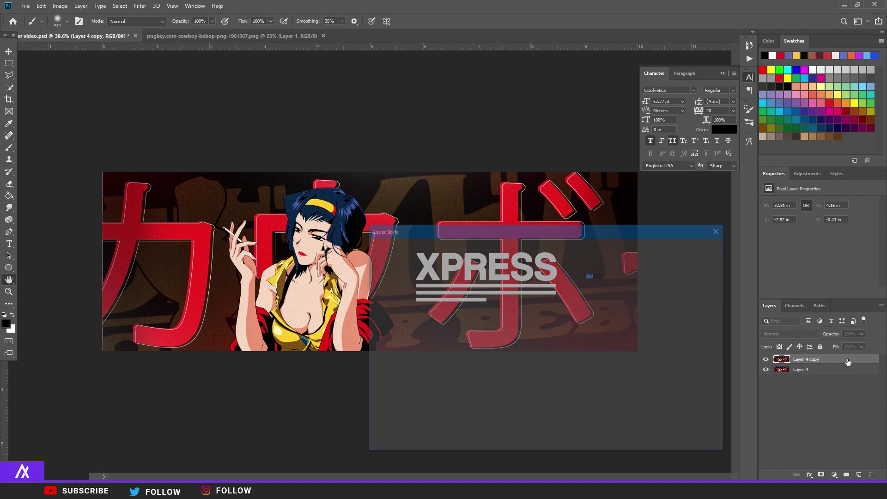
{"action": "left_click", "coordinate": [554, 308]}
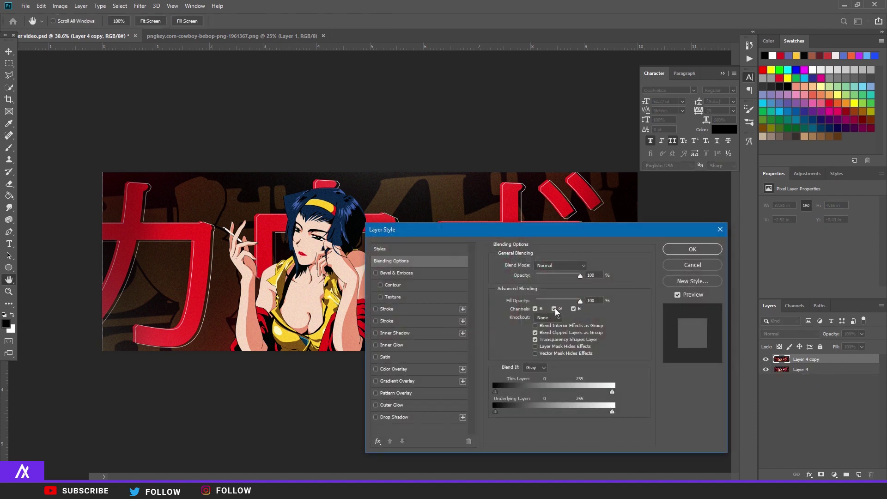
{"action": "left_click", "coordinate": [573, 308]}
{"action": "left_click", "coordinate": [692, 249]}
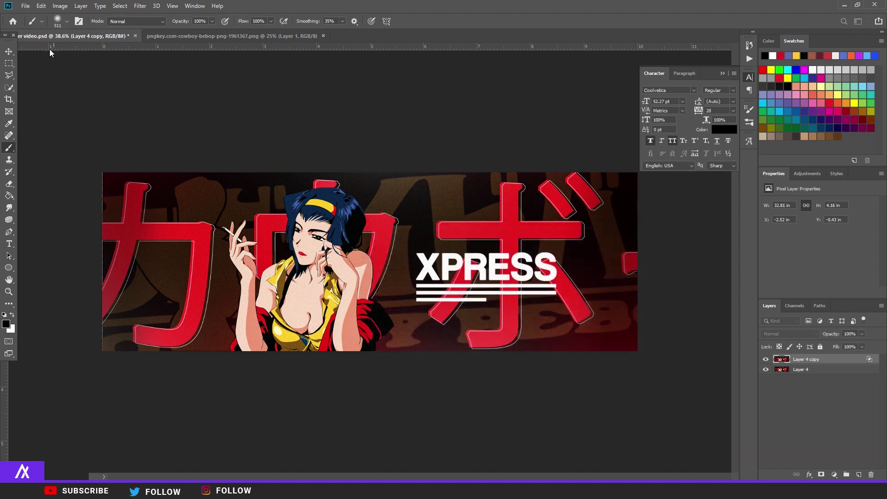
- Nudge the red-channel copy slightly to the right for a colour-fringe effect and check the banner at different magnifications
{"action": "scroll", "coordinate": [323, 237], "scroll_direction": "up", "scroll_amount": 4}
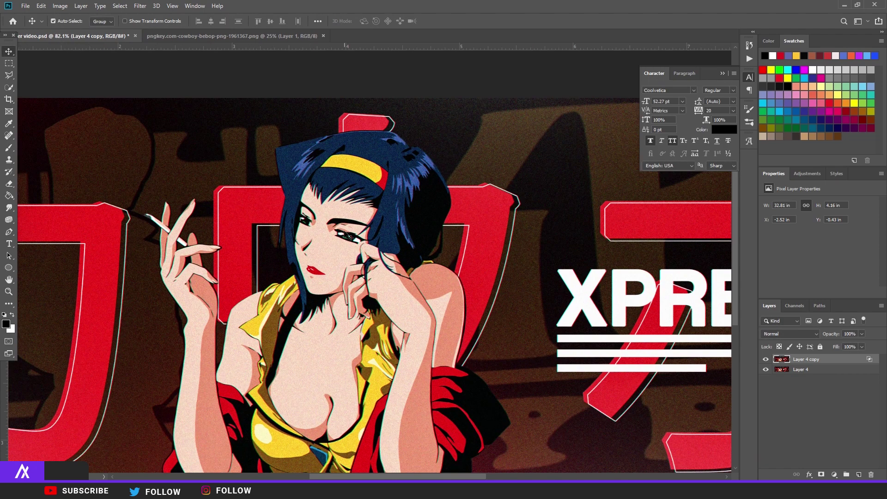
{"action": "key", "text": "Right"}
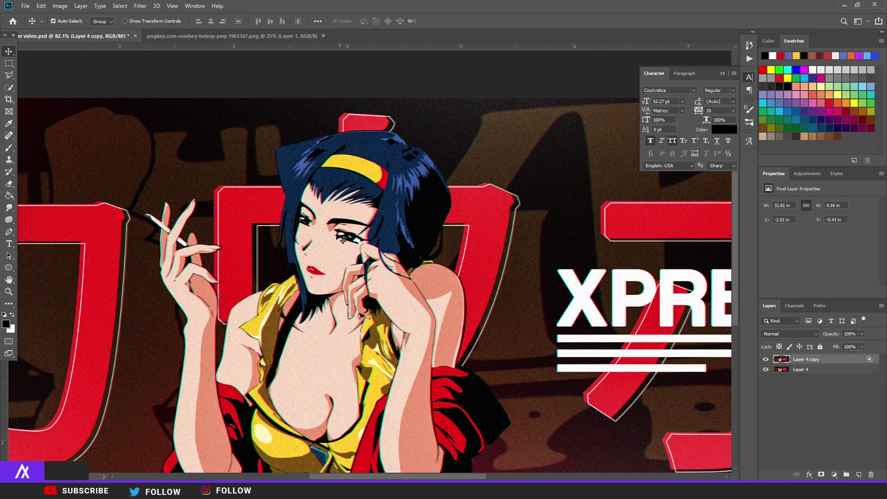
{"action": "scroll", "coordinate": [257, 255], "scroll_direction": "up", "scroll_amount": 2}
{"action": "scroll", "coordinate": [193, 245], "scroll_direction": "down", "scroll_amount": 4}
{"action": "scroll", "coordinate": [193, 245], "scroll_direction": "down", "scroll_amount": 3}
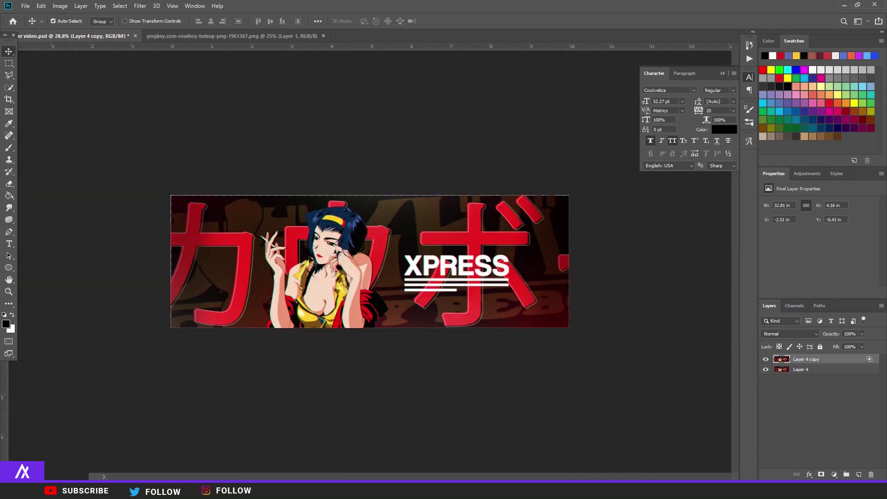
{"action": "scroll", "coordinate": [315, 261], "scroll_direction": "up", "scroll_amount": 3}
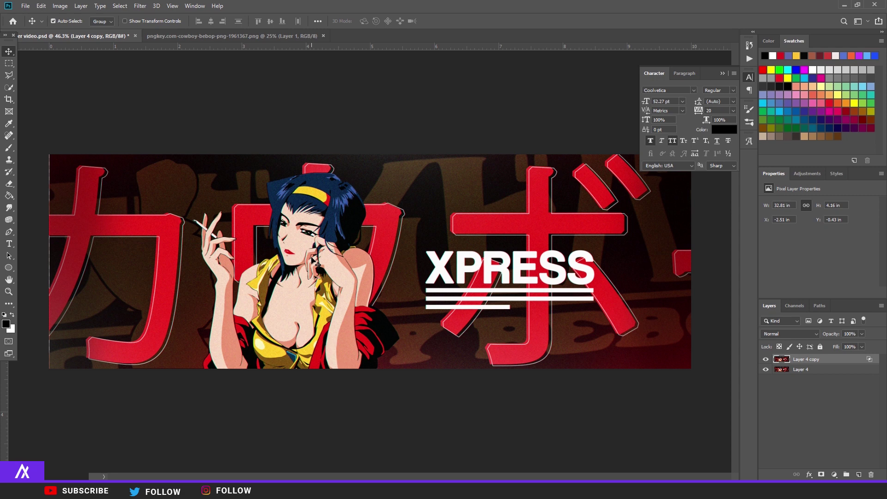
{"action": "scroll", "coordinate": [344, 277], "scroll_direction": "up", "scroll_amount": 1}
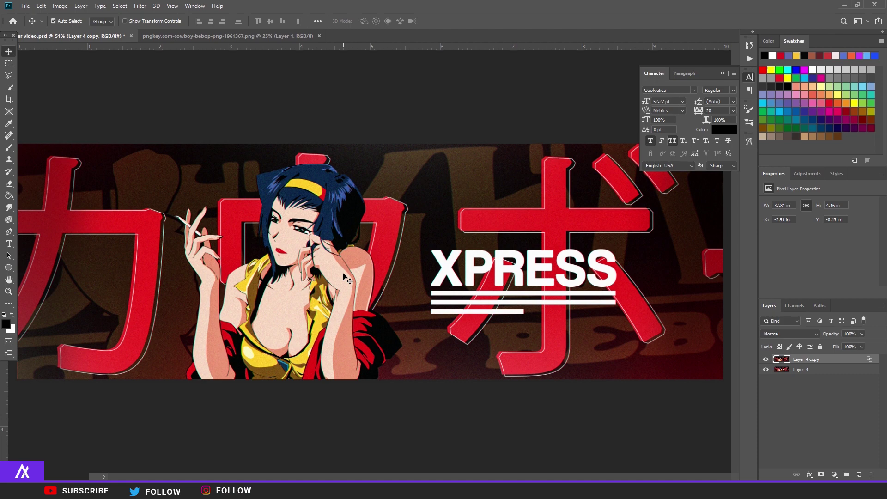